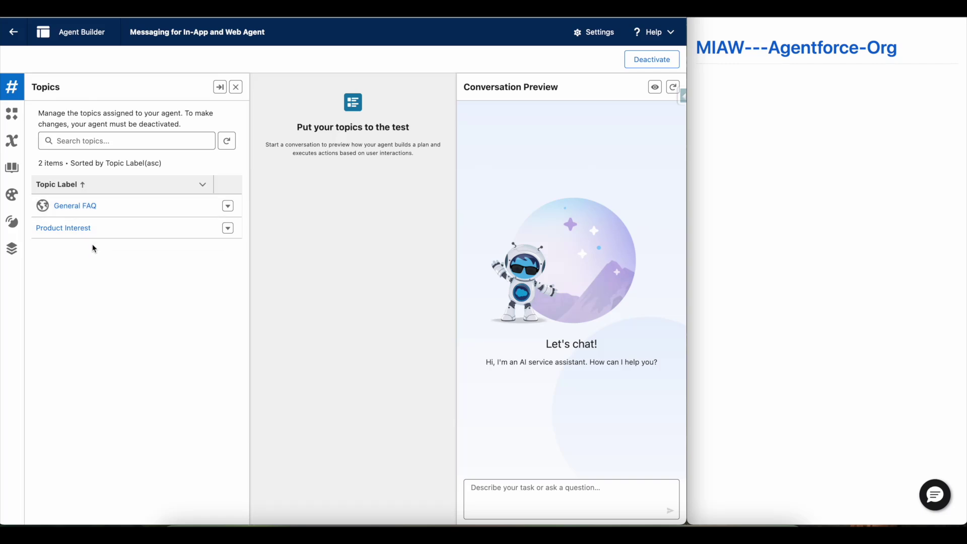
Open the Product Interest topic and review its classification description, scope and instructions
click(71, 228)
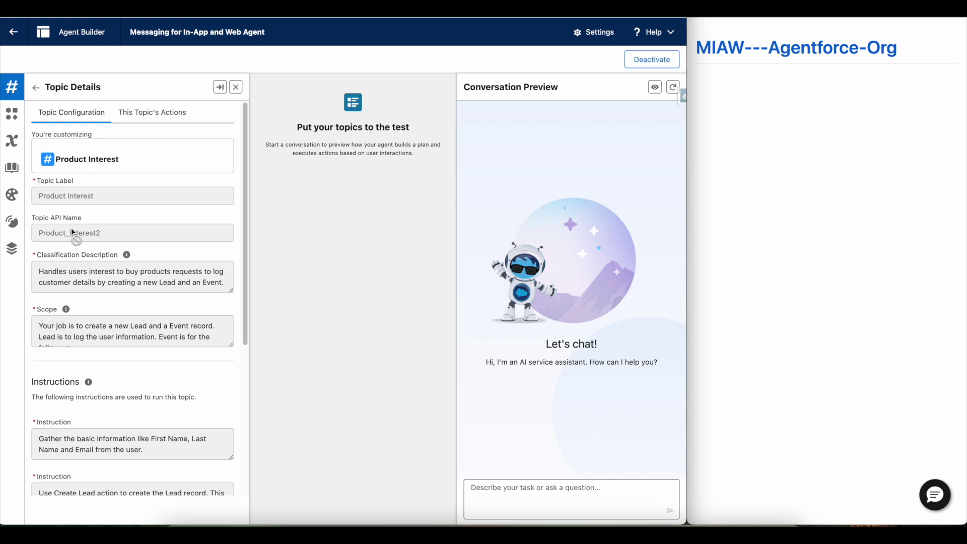
scroll(71, 230, down, 3)
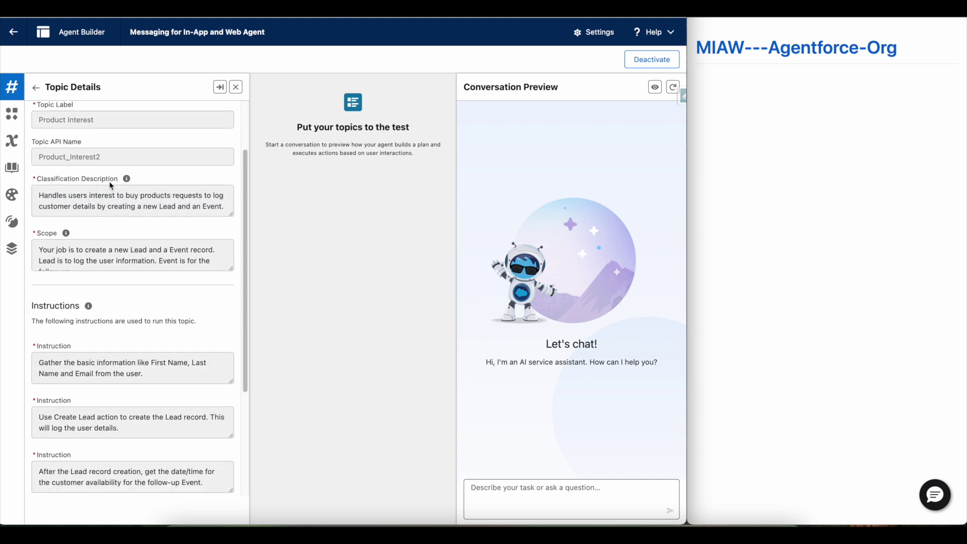
scroll(109, 229, down, 1)
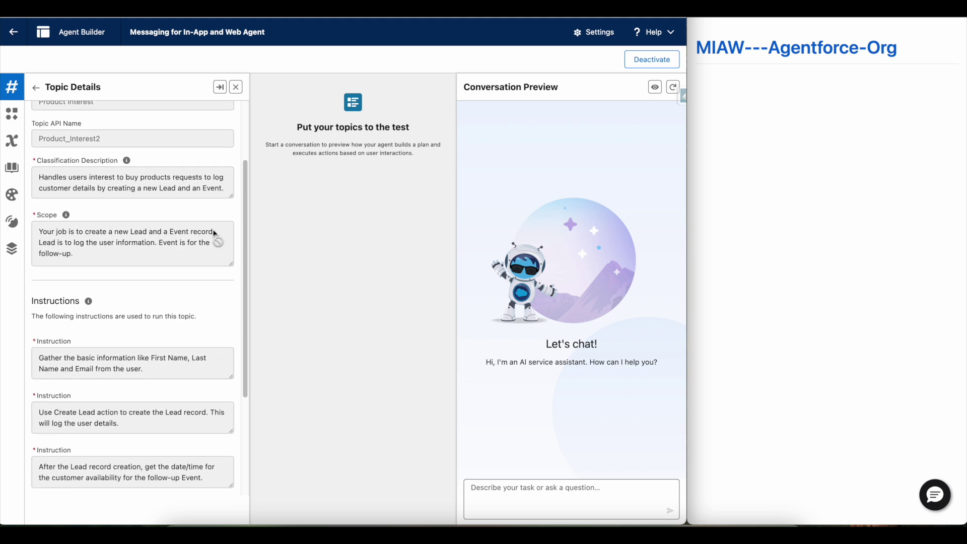
scroll(200, 248, down, 3)
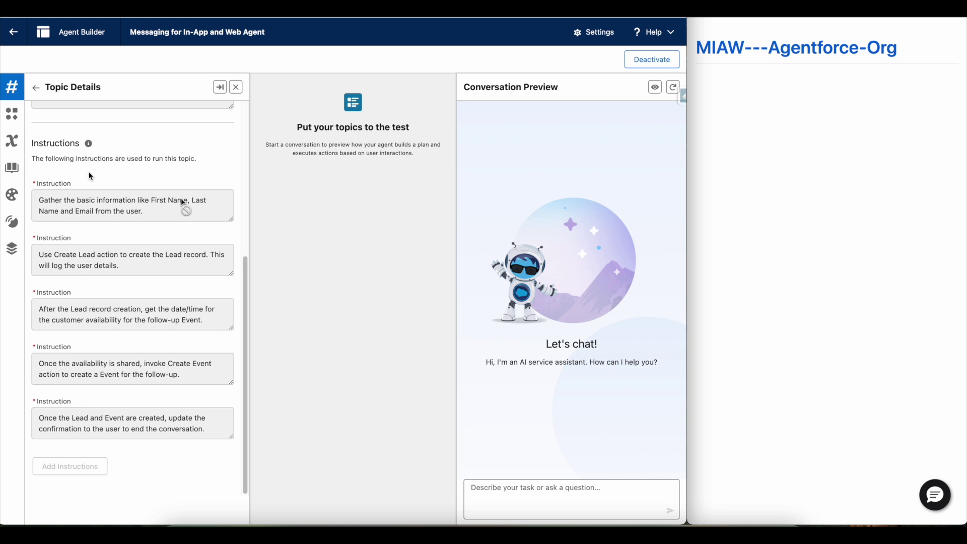
scroll(182, 198, up, 5)
scroll(182, 197, up, 1)
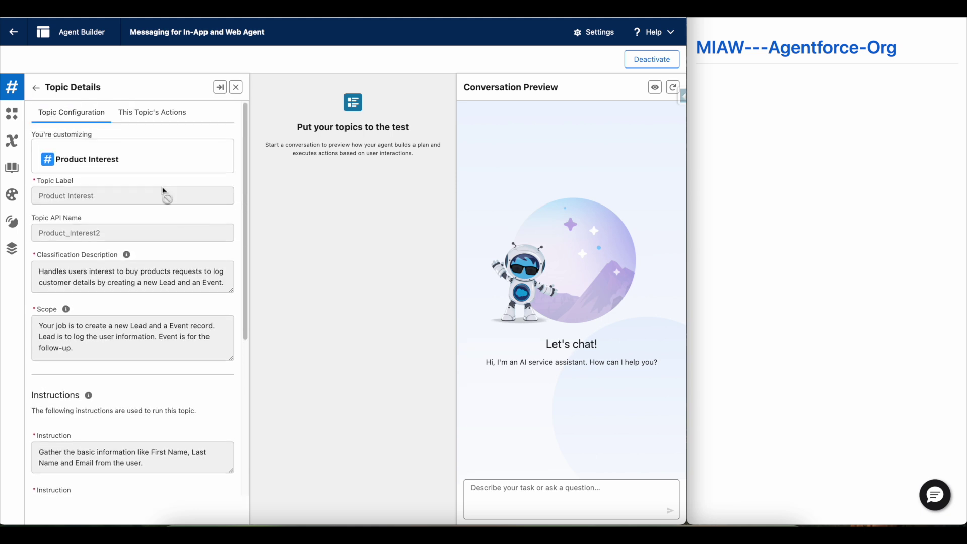
List the actions assigned to the Product Interest topic and open Create Lead and Create Event in separate browser tabs
click(152, 113)
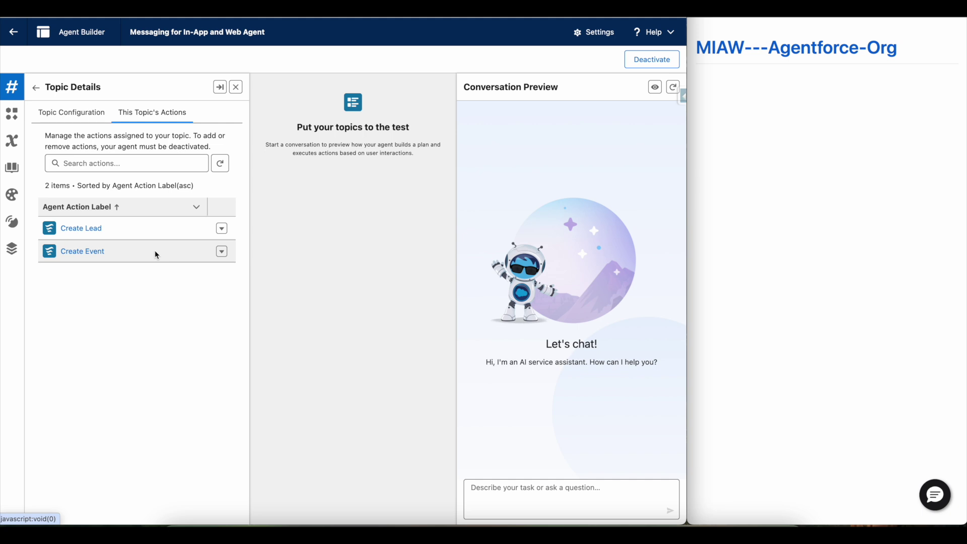
right_click(98, 229)
click(97, 254)
right_click(98, 253)
click(90, 253)
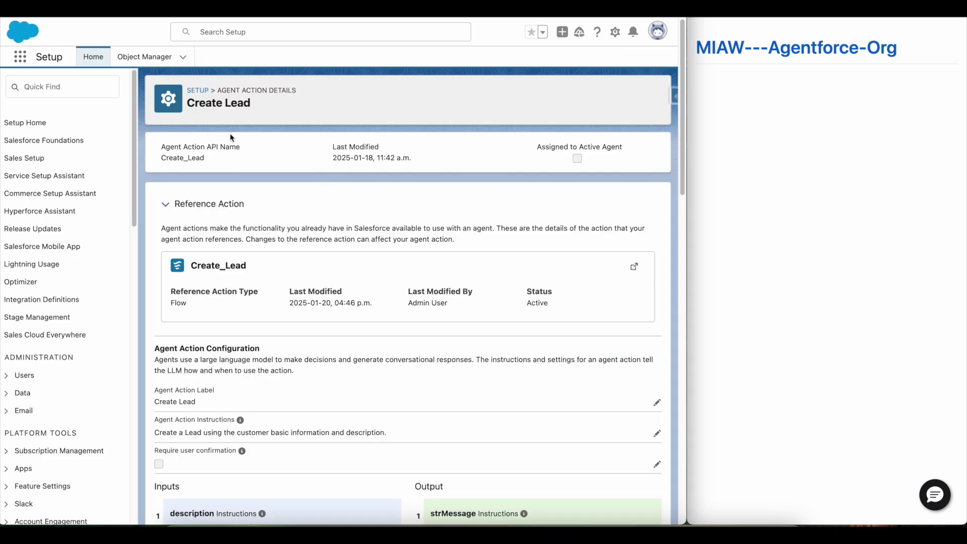
Open the Create_Lead reference flow separately and review the Create Lead action's inputs through the messagingSession instructions
scroll(257, 173, down, 2)
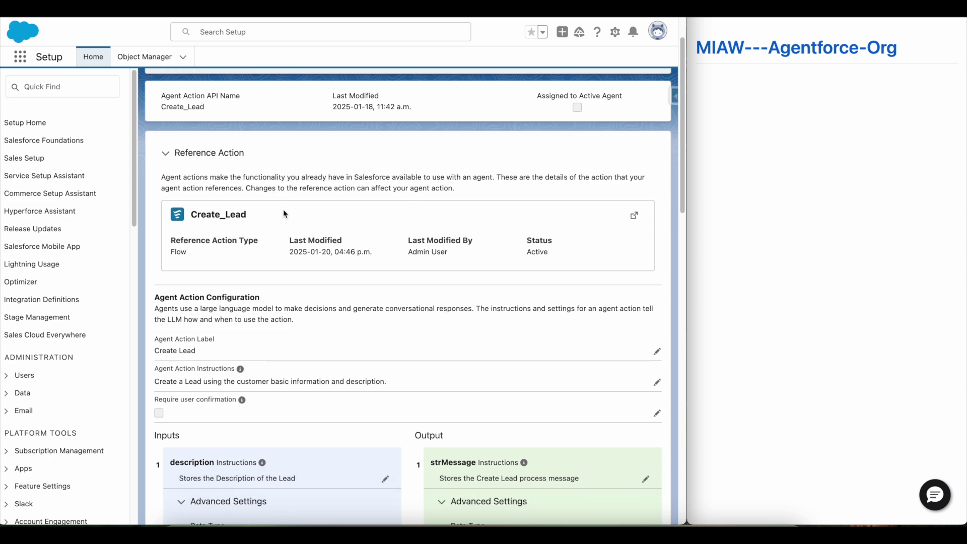
click(634, 216)
scroll(206, 239, down, 5)
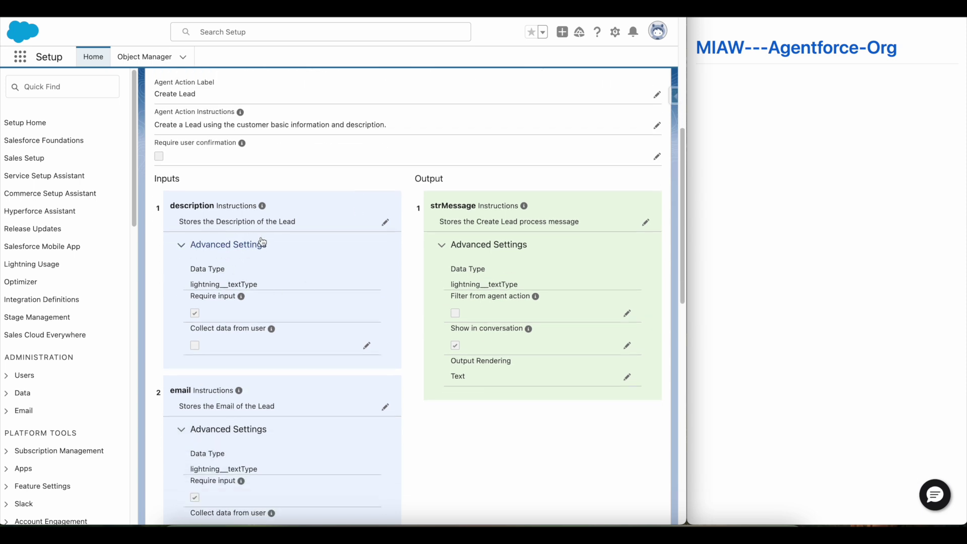
scroll(216, 338, down, 7)
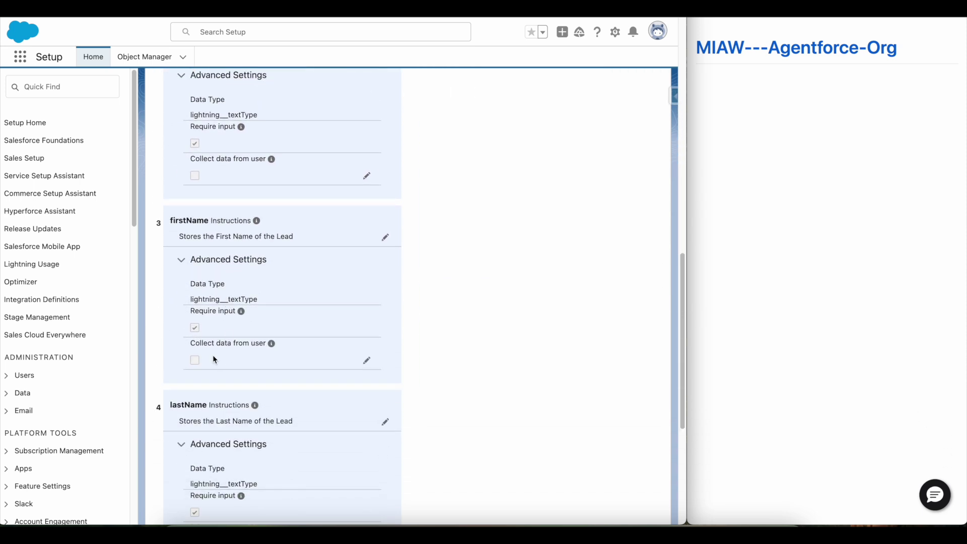
scroll(219, 298, down, 4)
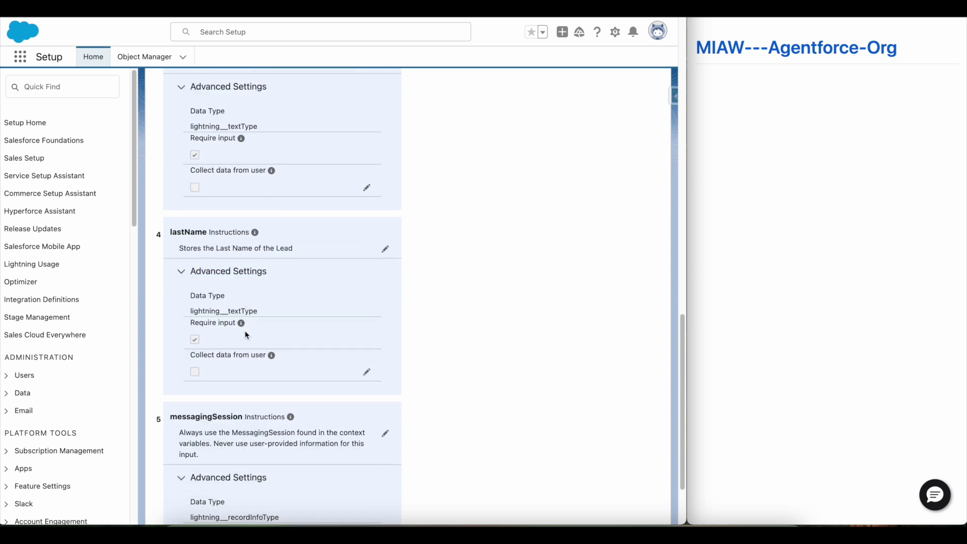
scroll(247, 335, down, 2)
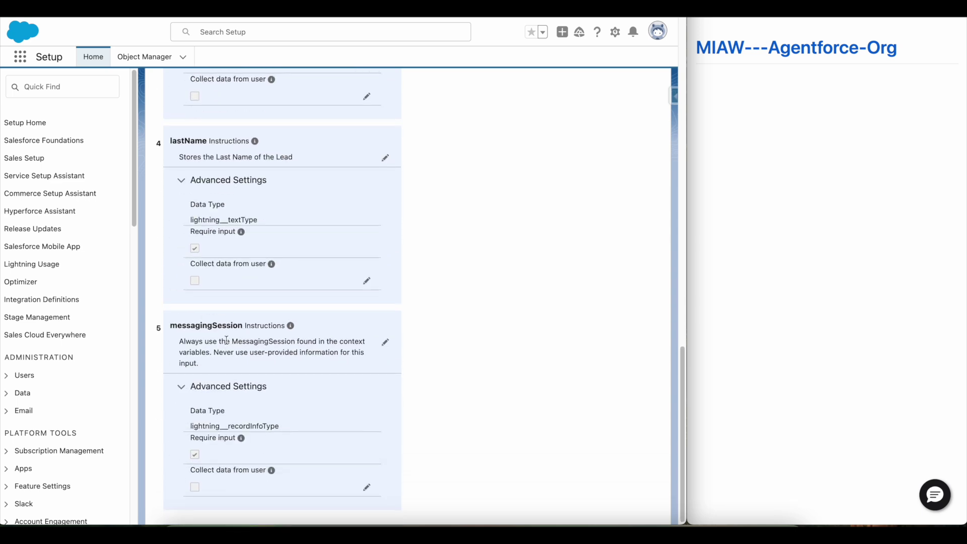
drag(232, 341, 360, 343)
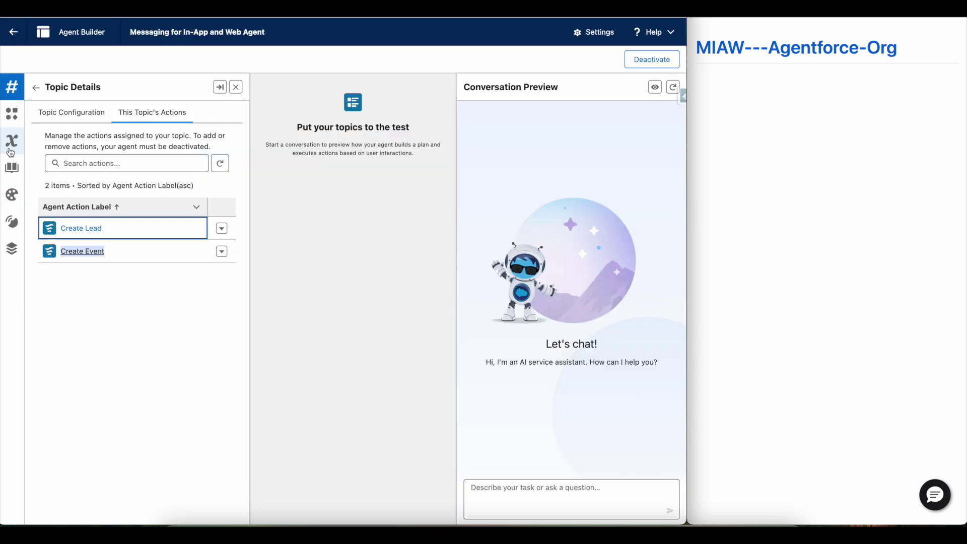
Check the agent's context variables against the messagingSession input instructions of the Create Lead action
click(10, 151)
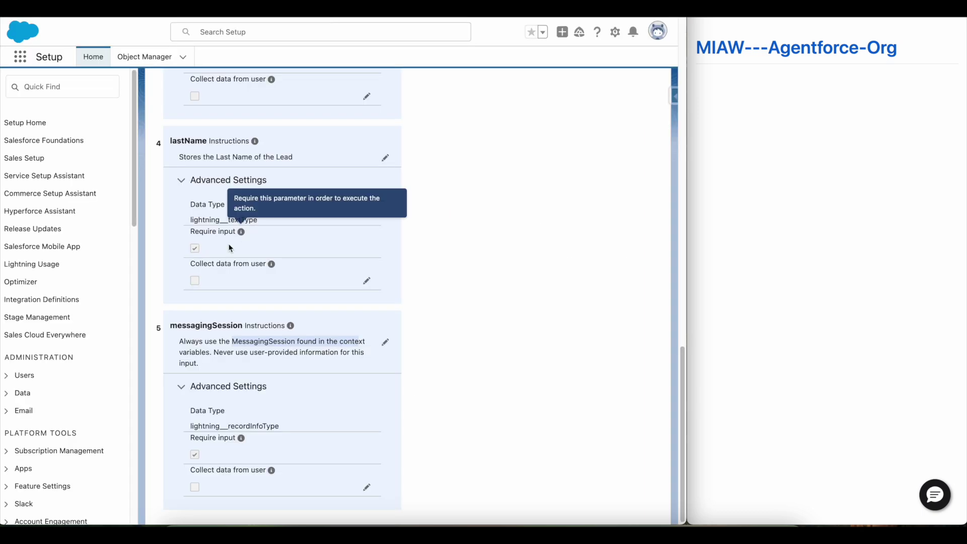
scroll(240, 328, down, 1)
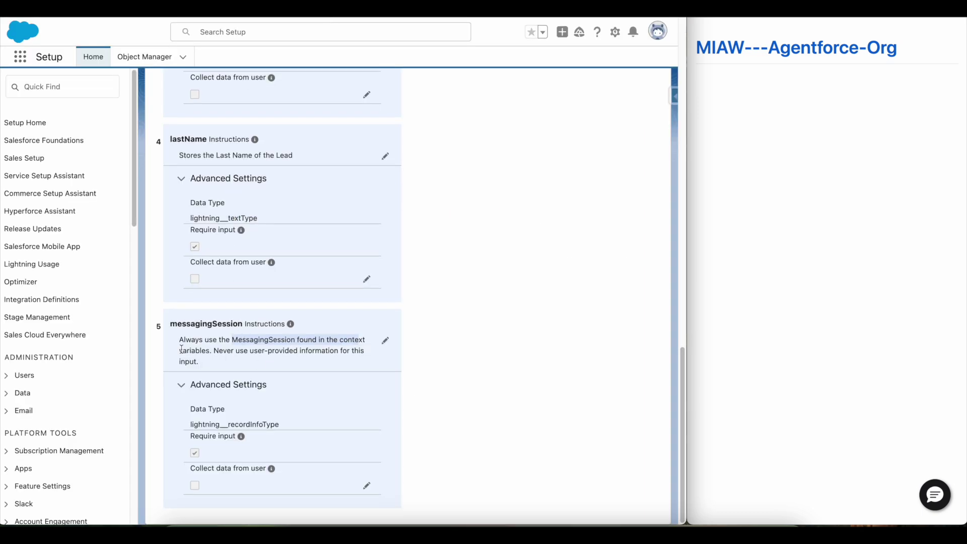
drag(181, 341, 224, 361)
Review the Create Lead action's strMessage output, including its Show in conversation setting
scroll(271, 283, up, 15)
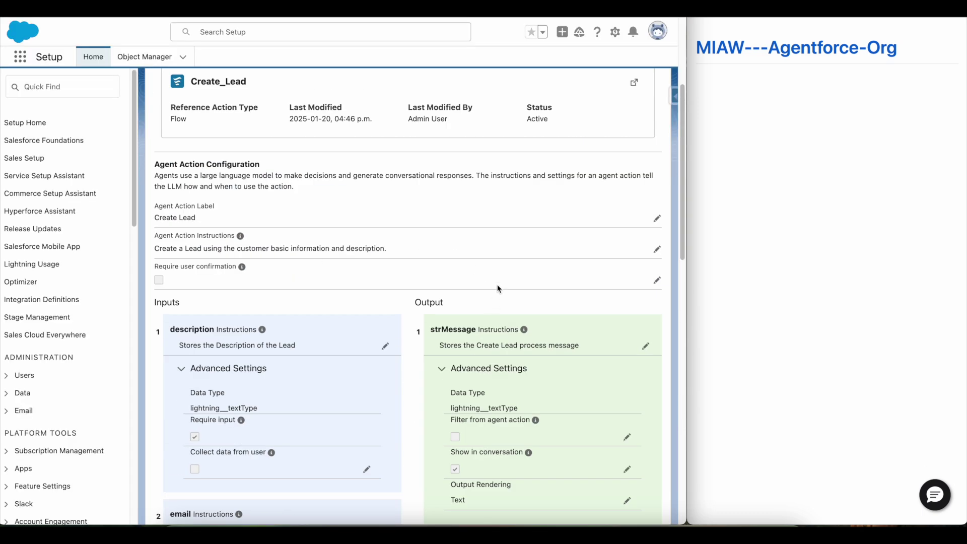
scroll(433, 296, down, 4)
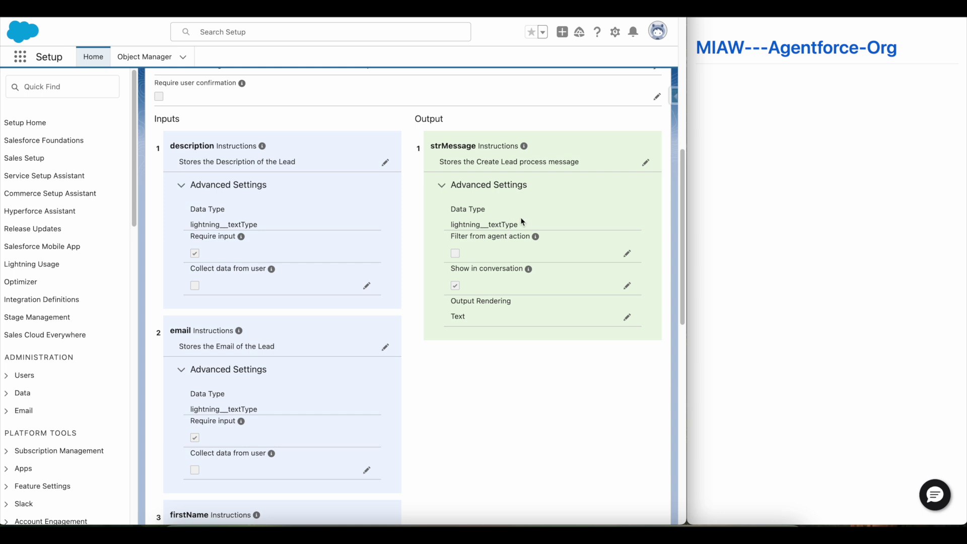
drag(450, 268, 530, 273)
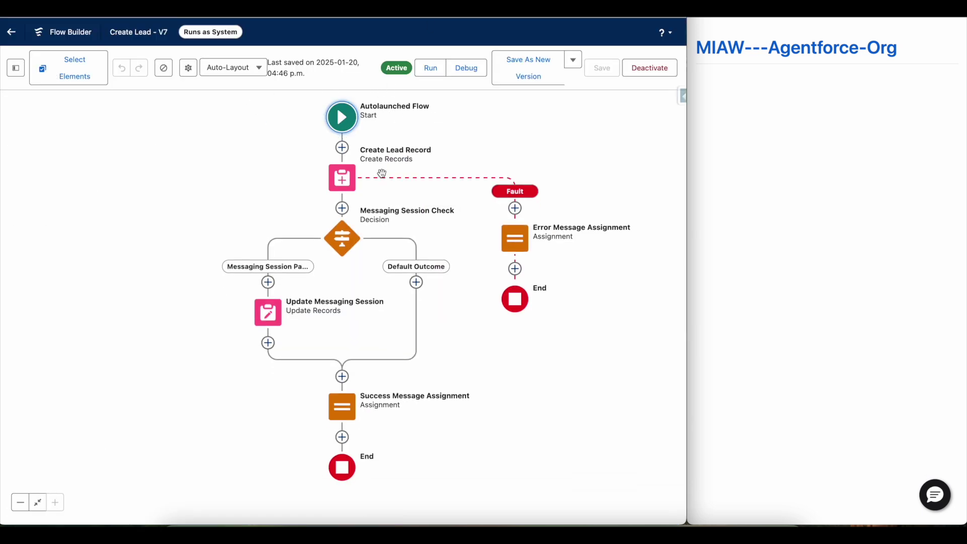
Inspect how the flow's Create Lead Record element sets the Lead's field values, and close its properties
click(342, 177)
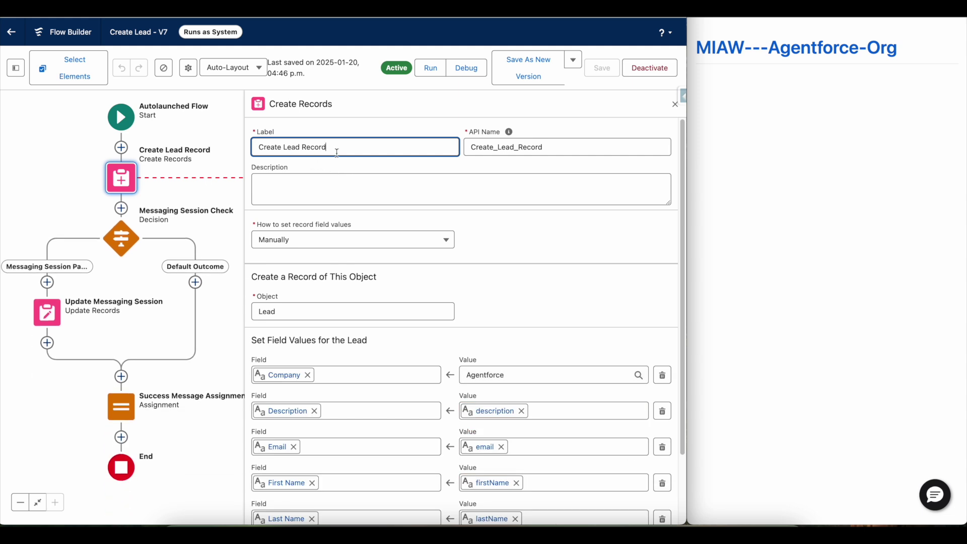
scroll(413, 276, down, 2)
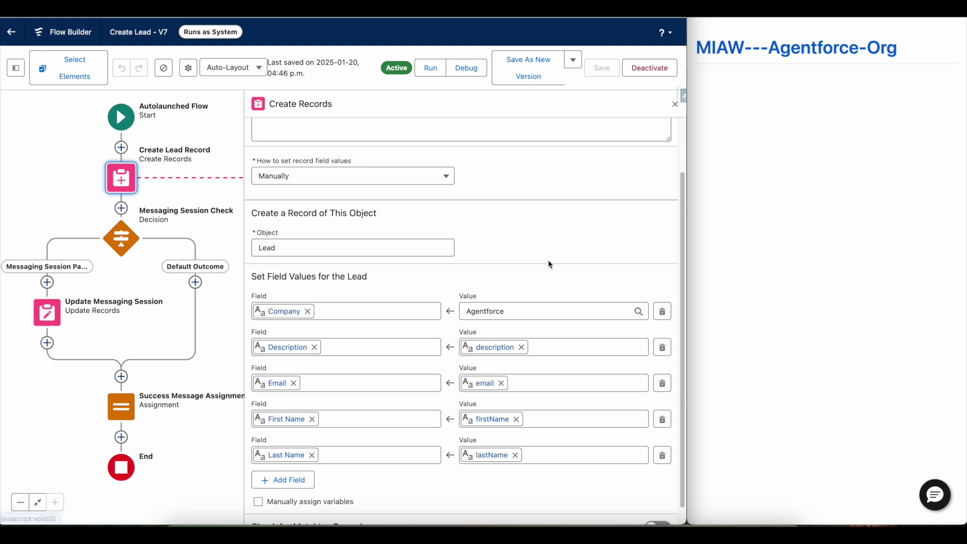
scroll(467, 313, down, 1)
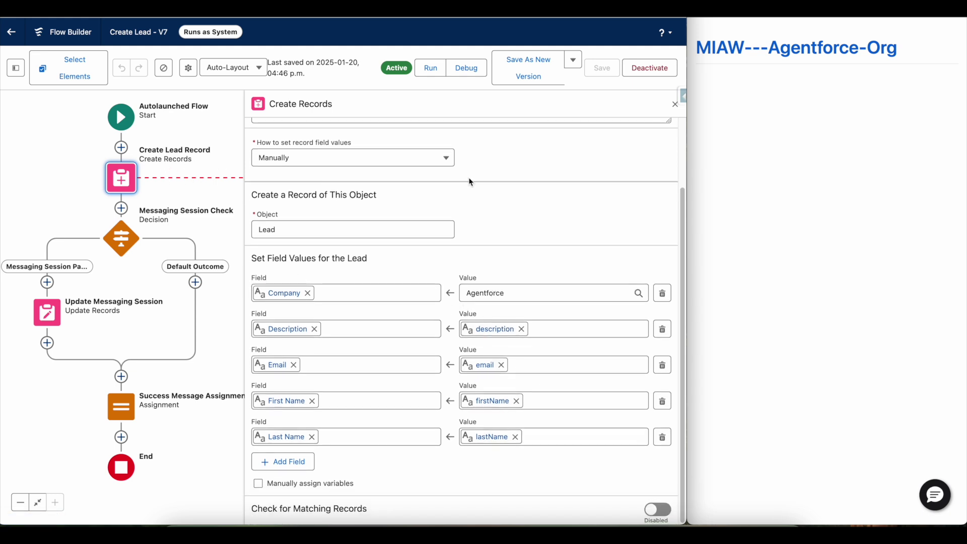
click(675, 104)
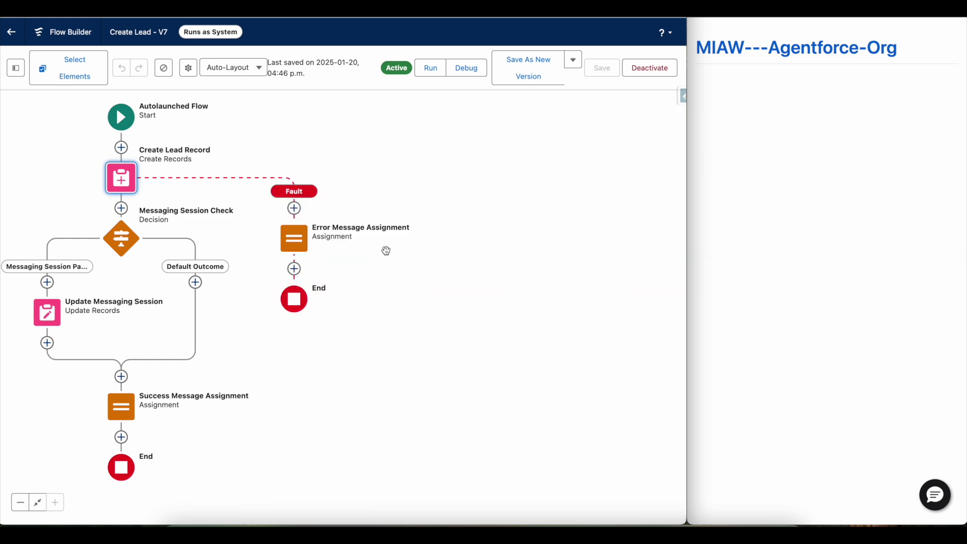
Inspect the Messaging Session Check decision's conditions and the Update Messaging Session element's filter and field values
click(174, 231)
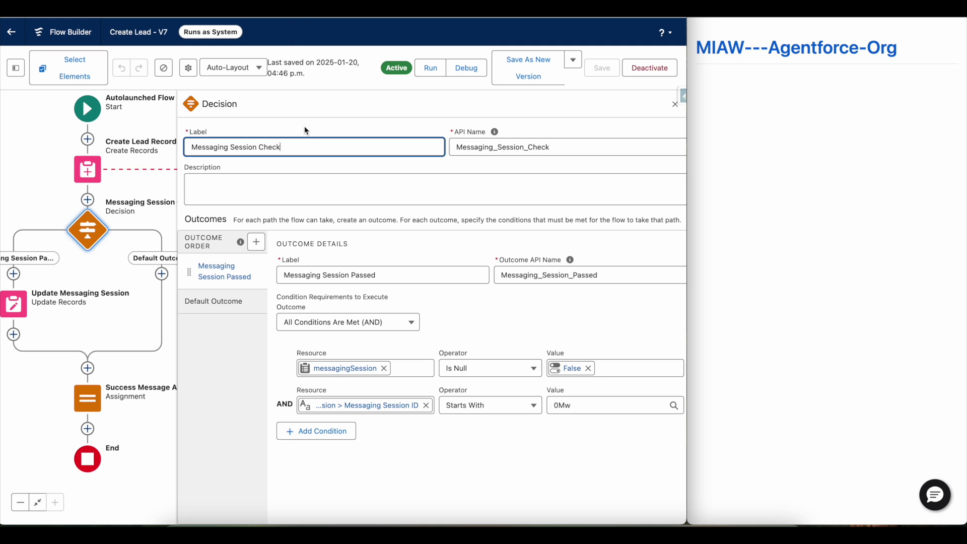
click(27, 302)
click(60, 431)
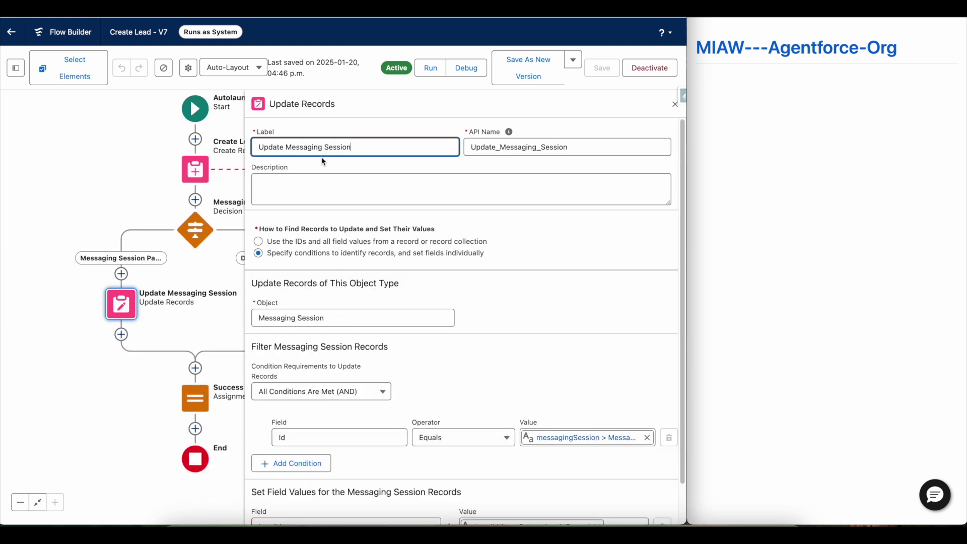
scroll(360, 181, down, 1)
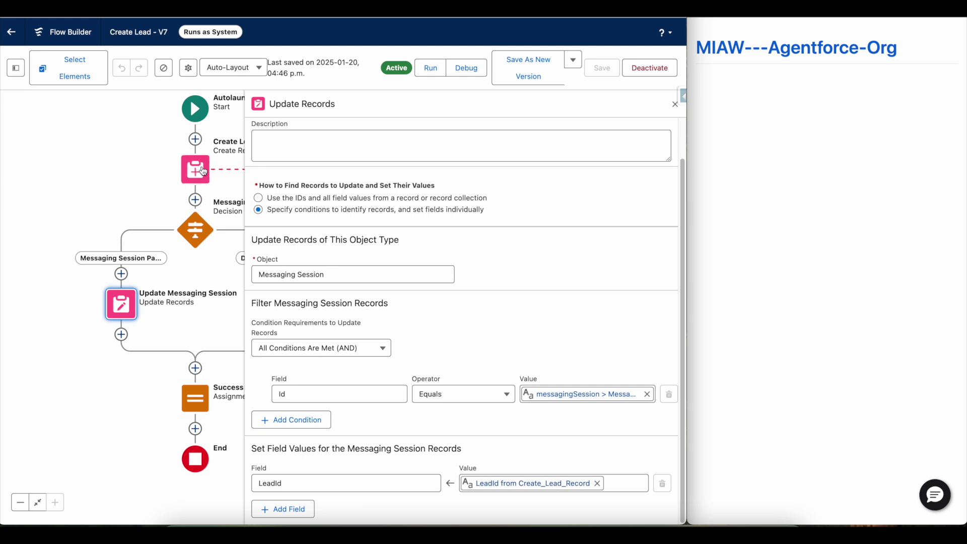
Inspect the flow's messagingSession record variable and compare it with the Create Lead action's inputs, leaving everything unedited
double_click(196, 229)
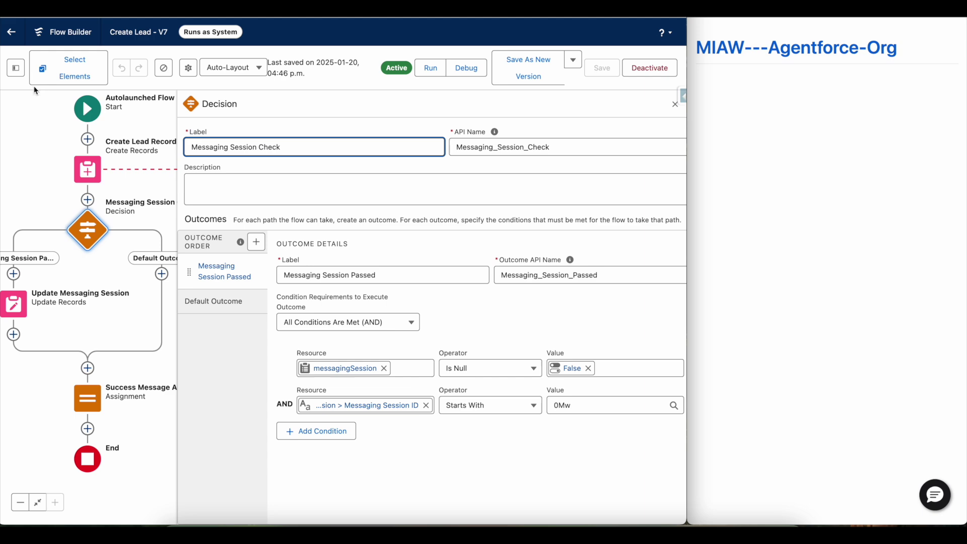
click(16, 68)
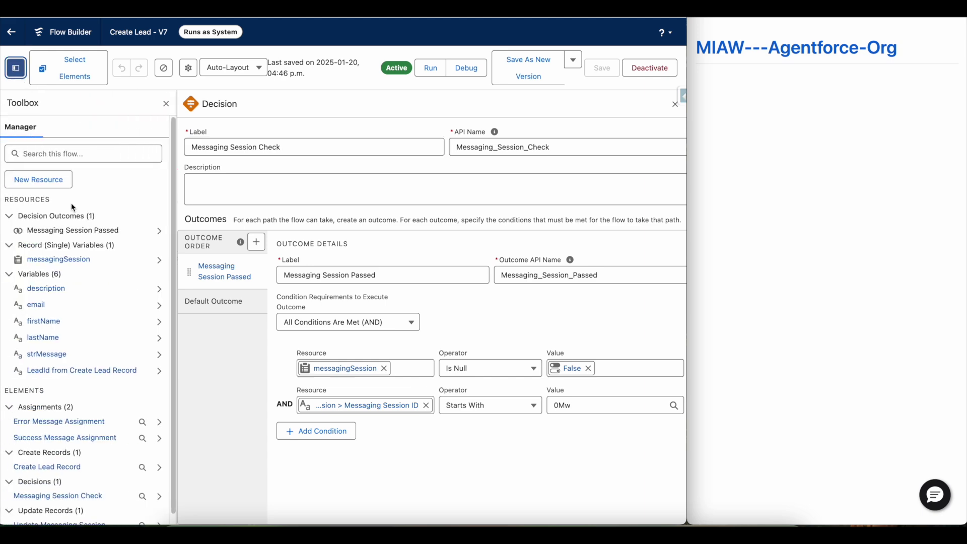
click(69, 264)
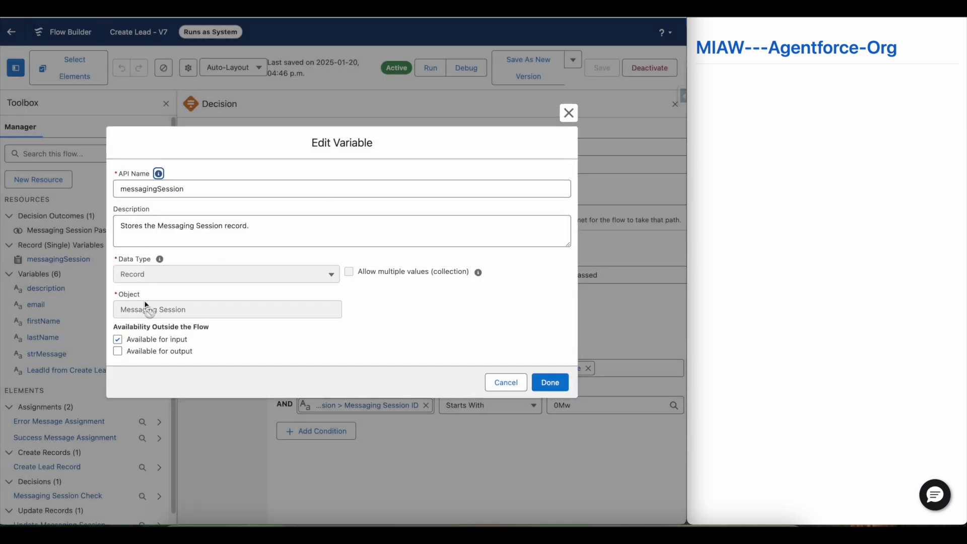
click(506, 383)
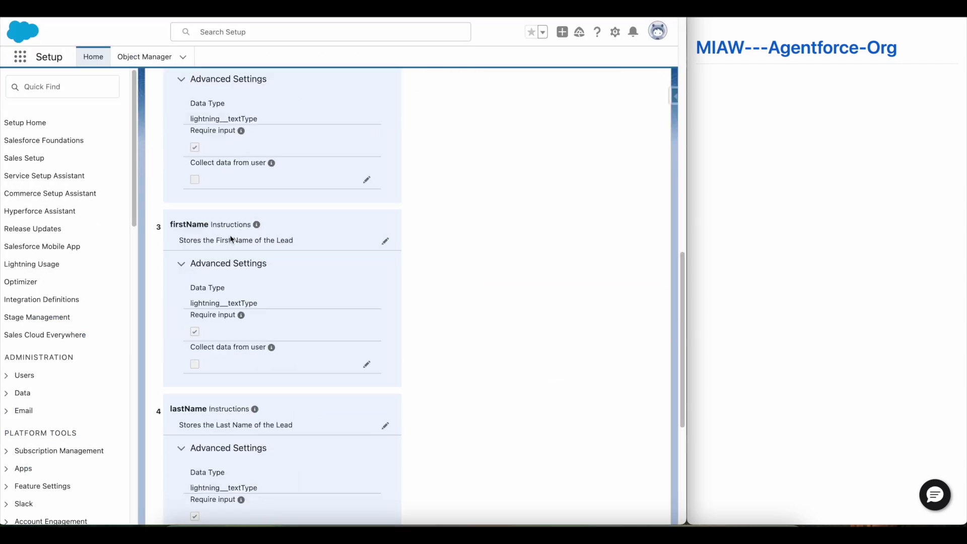
scroll(231, 239, down, 5)
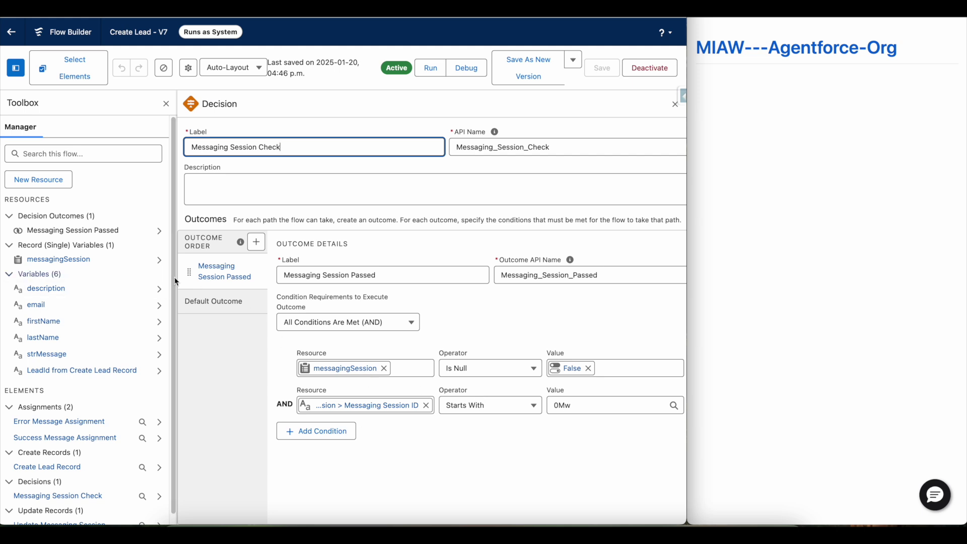
click(674, 103)
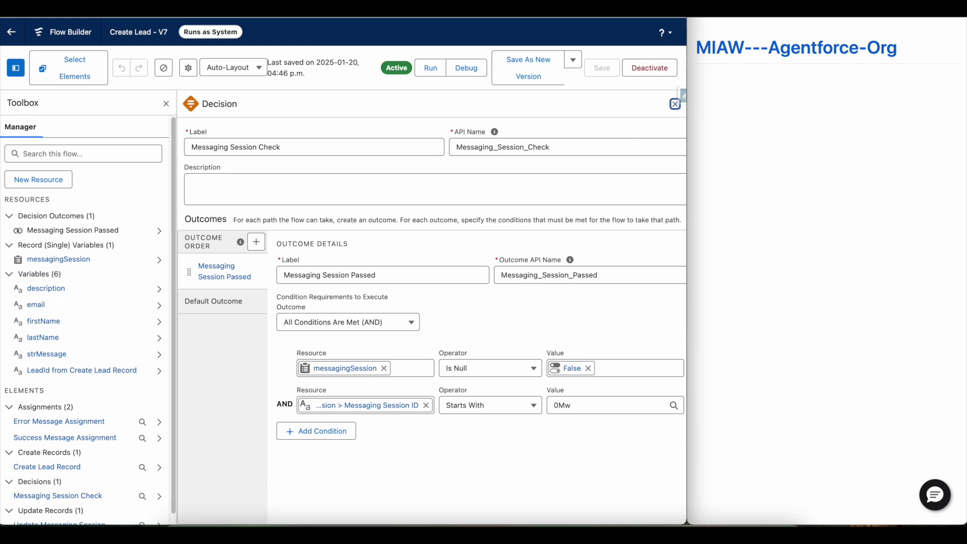
Inspect the strMessage value set by the Error Message Assignment on the fault path, and close its properties
drag(408, 309, 494, 304)
drag(327, 316, 399, 320)
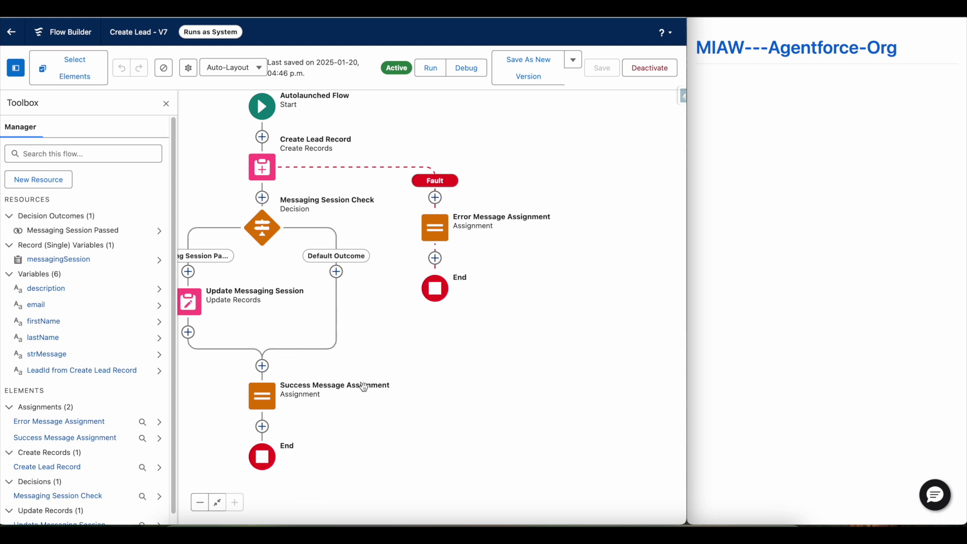
click(434, 228)
click(435, 339)
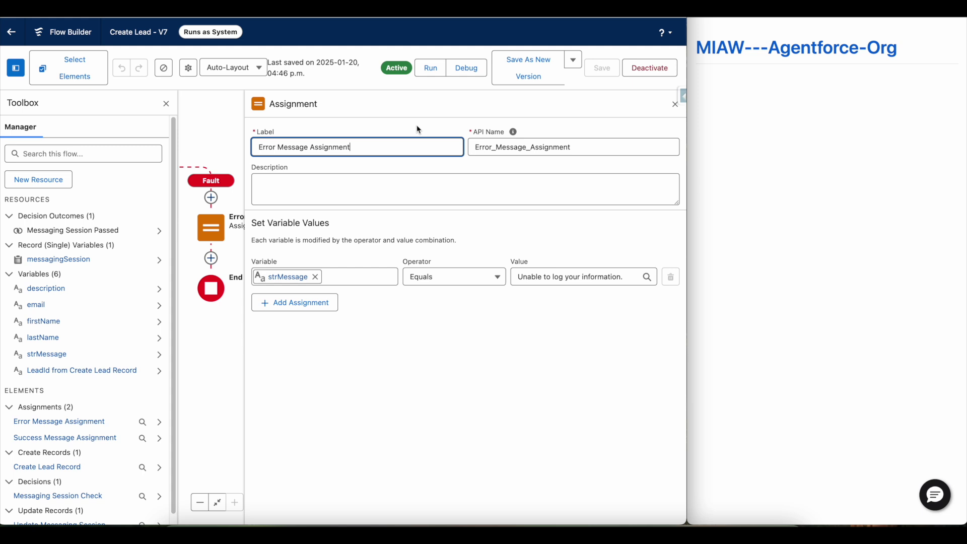
click(675, 104)
Open the Success Message Assignment element to inspect the value it assigns to strMessage
drag(416, 318, 533, 318)
drag(353, 343, 467, 337)
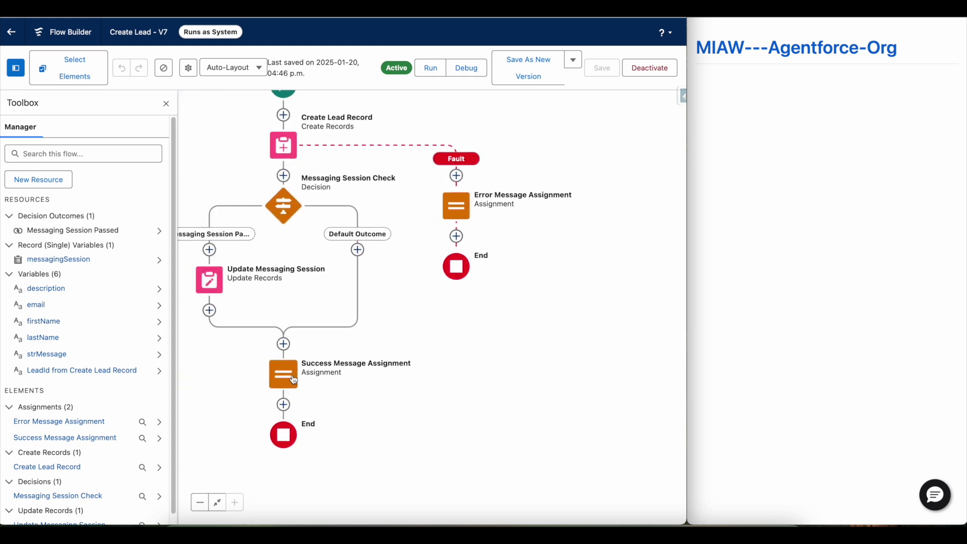
click(285, 374)
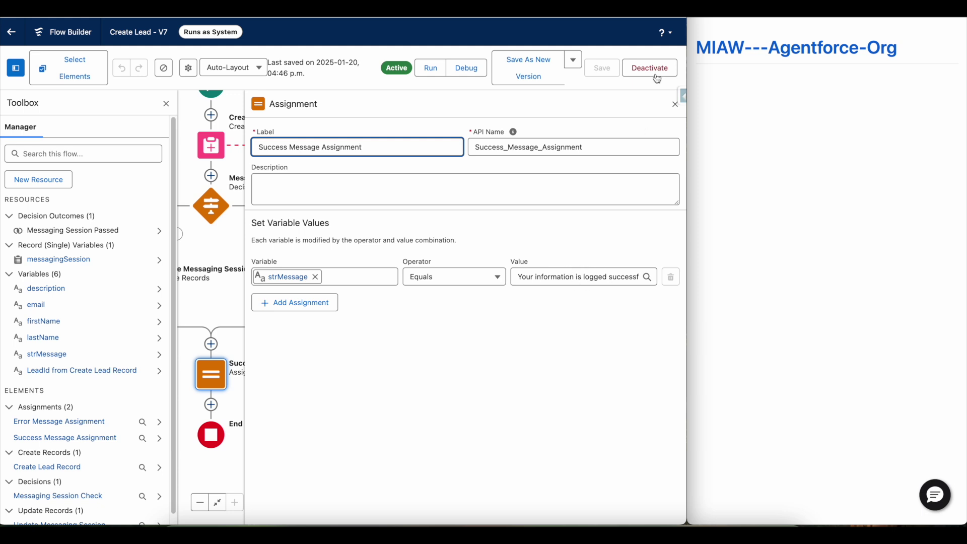
Close the Success Message Assignment properties and re-examine the conditions of the Messaging Session Check decision in the Create Lead flow
click(675, 104)
drag(369, 306, 445, 352)
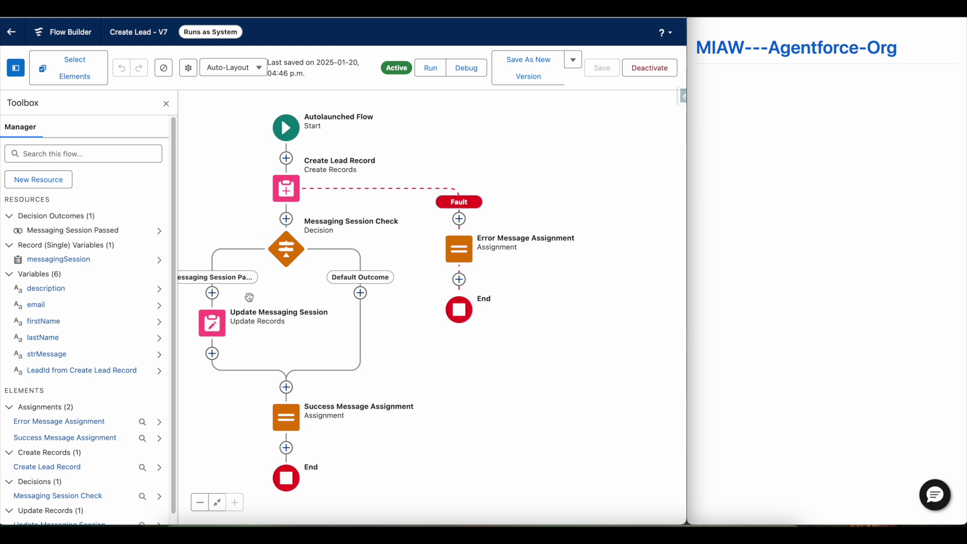
double_click(288, 257)
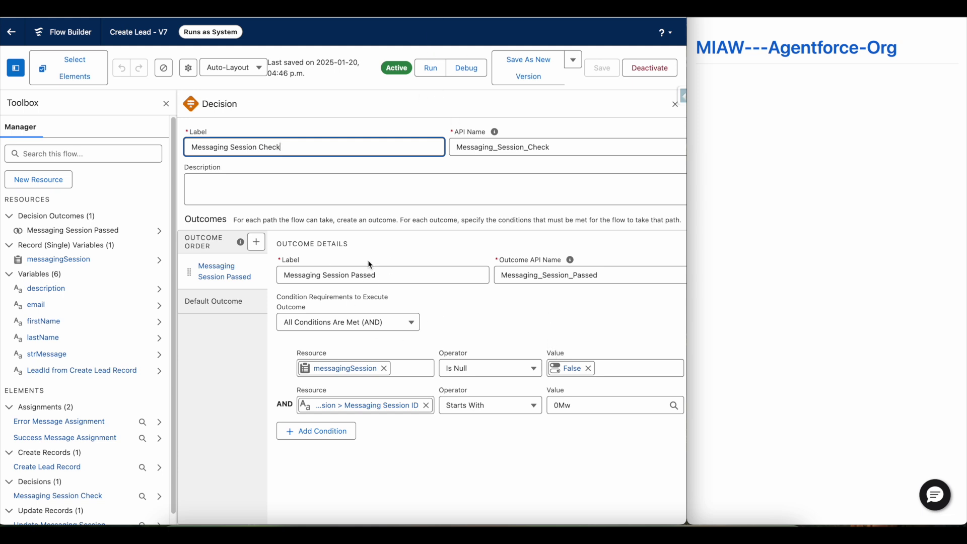
click(674, 106)
drag(324, 341, 453, 308)
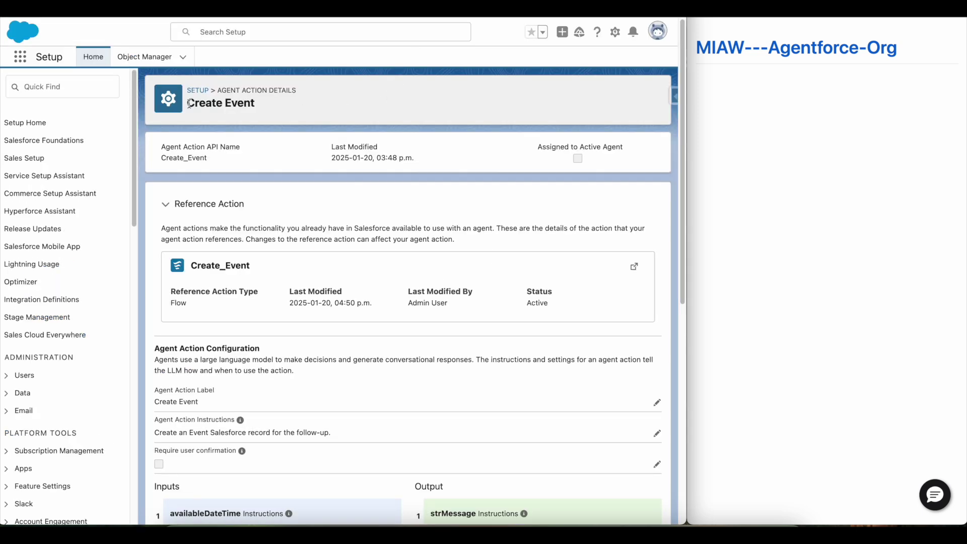
Review the Create Event agent action's configuration, input and output instructions, and open its referenced Create_Event flow
drag(188, 103, 262, 107)
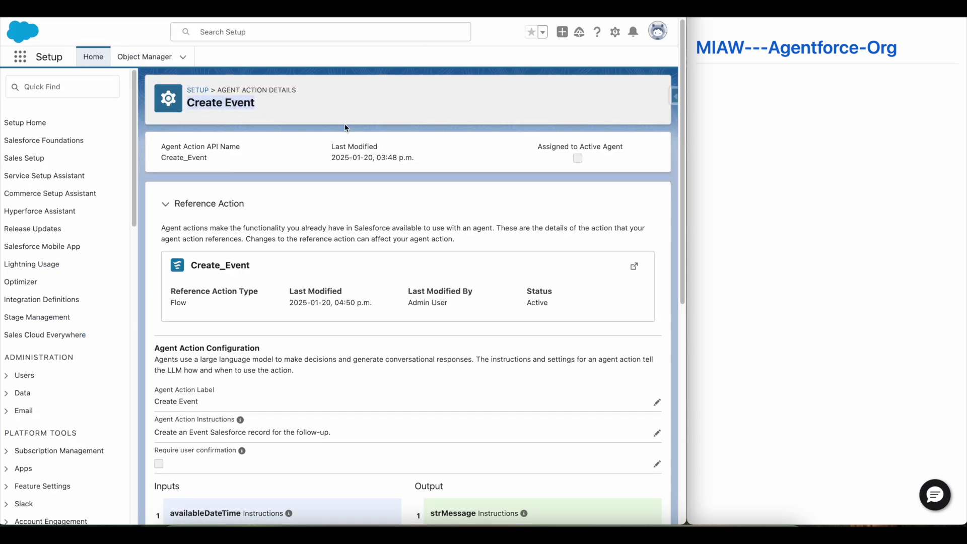
scroll(344, 123, down, 3)
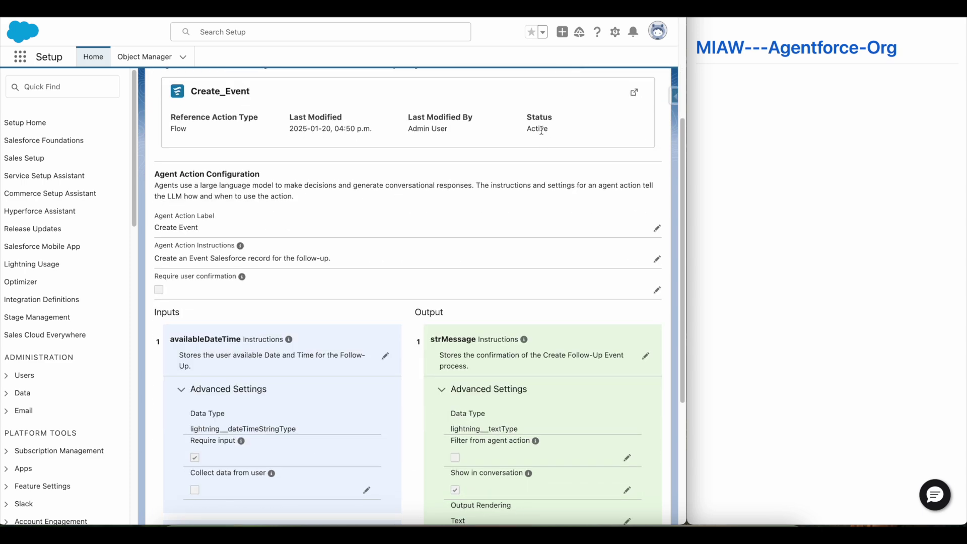
click(635, 94)
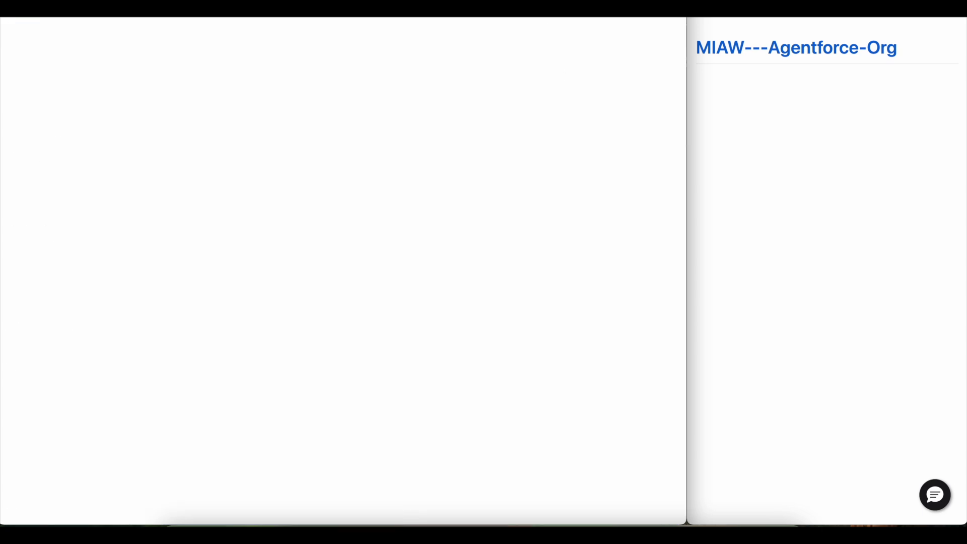
scroll(367, 224, down, 3)
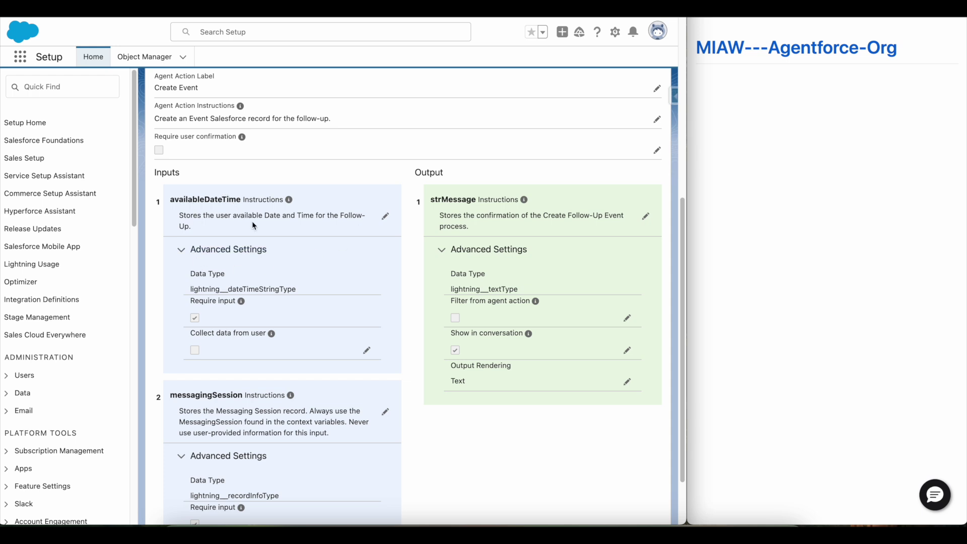
scroll(248, 262, down, 1)
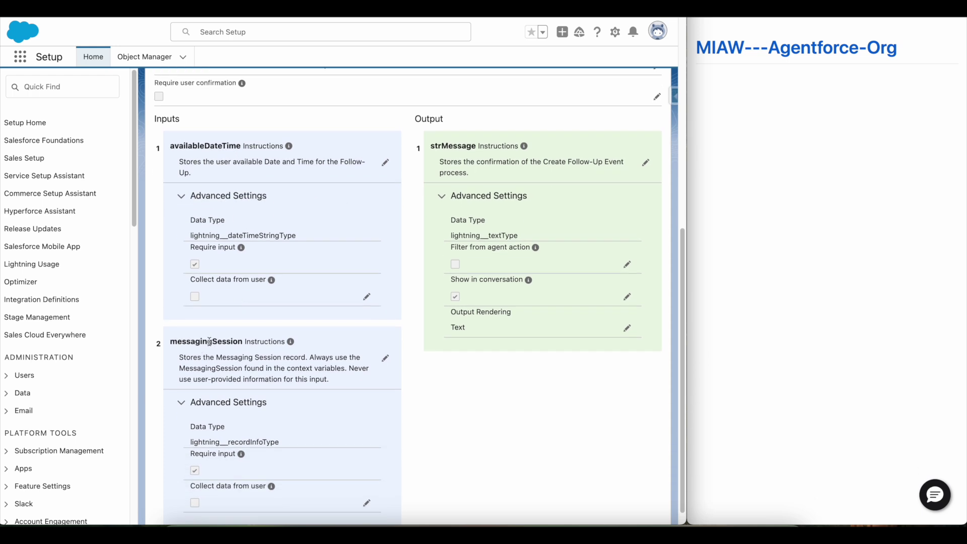
drag(172, 342, 237, 343)
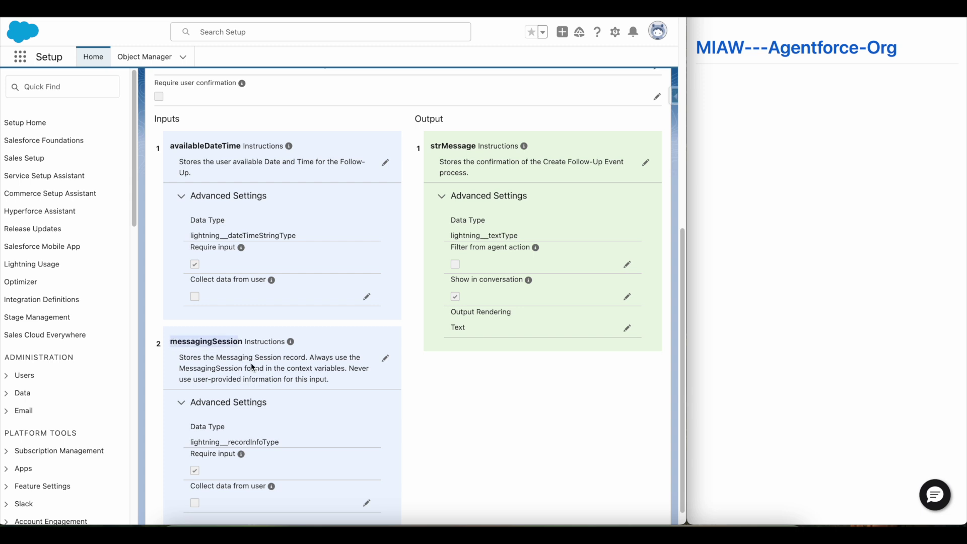
scroll(235, 348, down, 1)
scroll(240, 340, down, 1)
drag(227, 349, 330, 361)
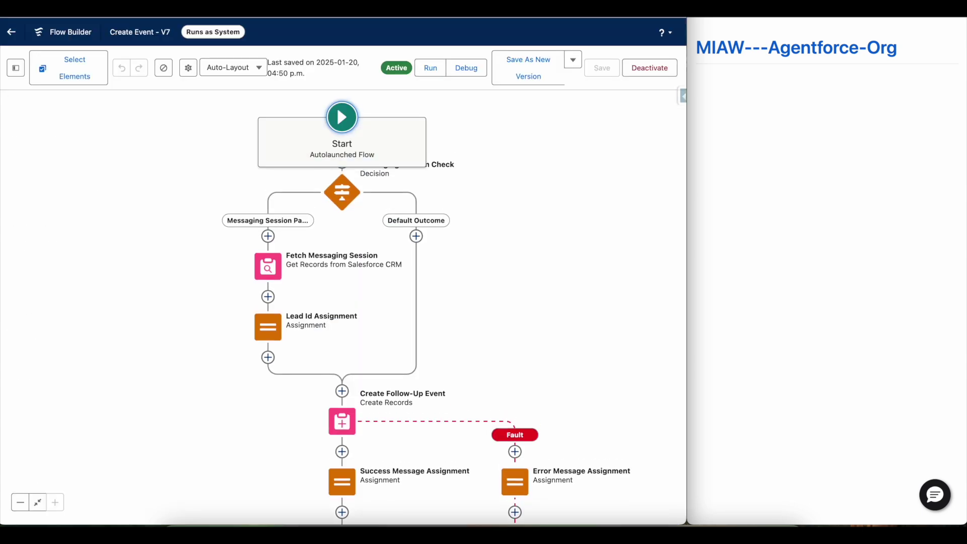
Inspect the Messaging Session Check decision's conditions and the Fetch Messaging Session element's filter and stored fields in the Create Event flow
click(352, 206)
click(342, 288)
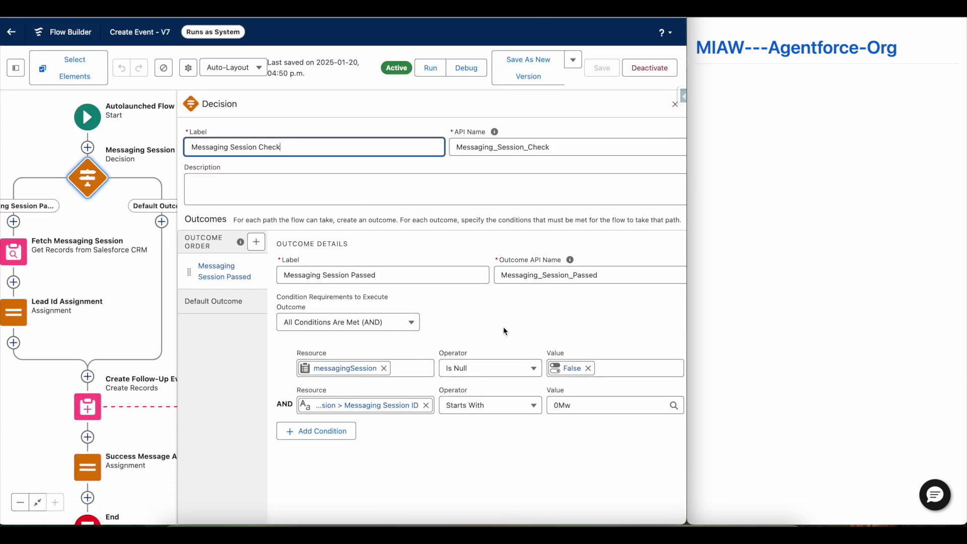
click(675, 104)
double_click(13, 251)
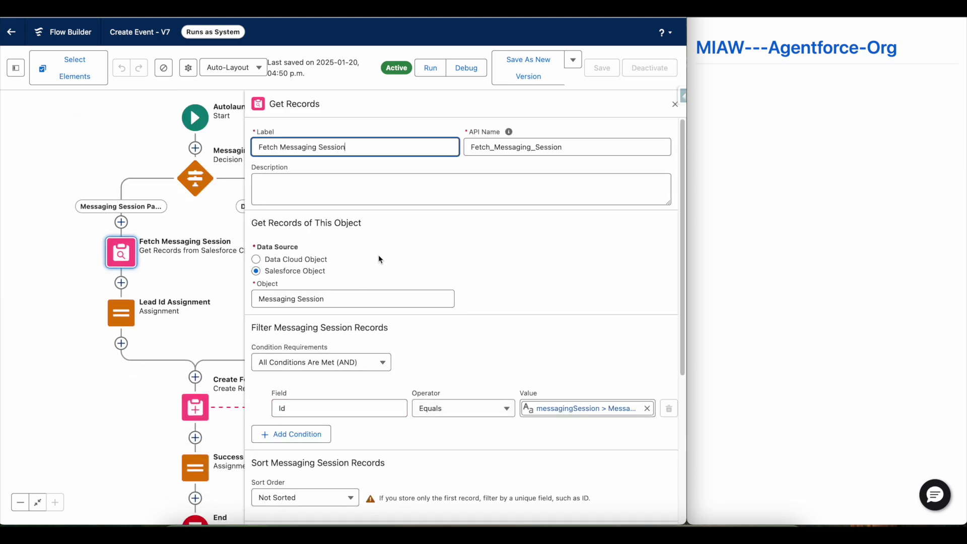
scroll(380, 257, down, 5)
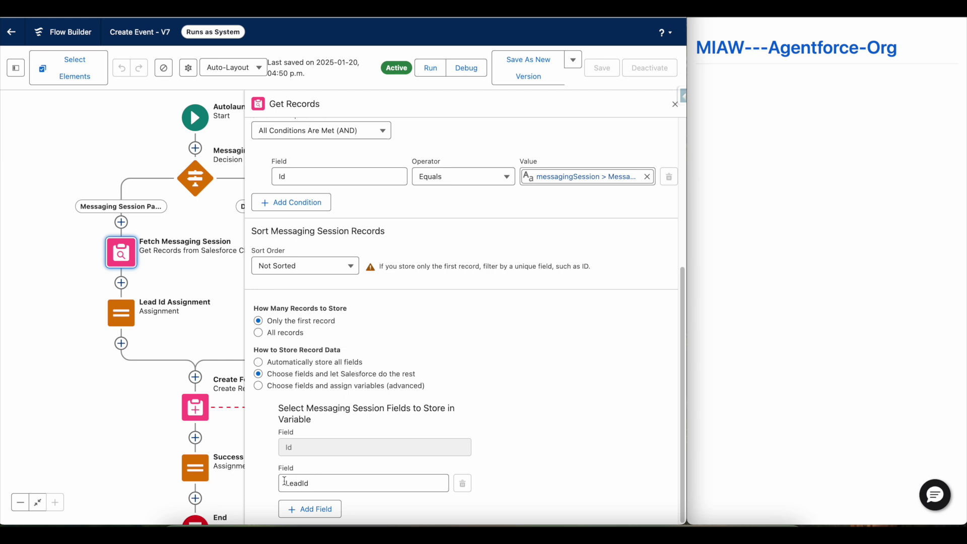
click(674, 106)
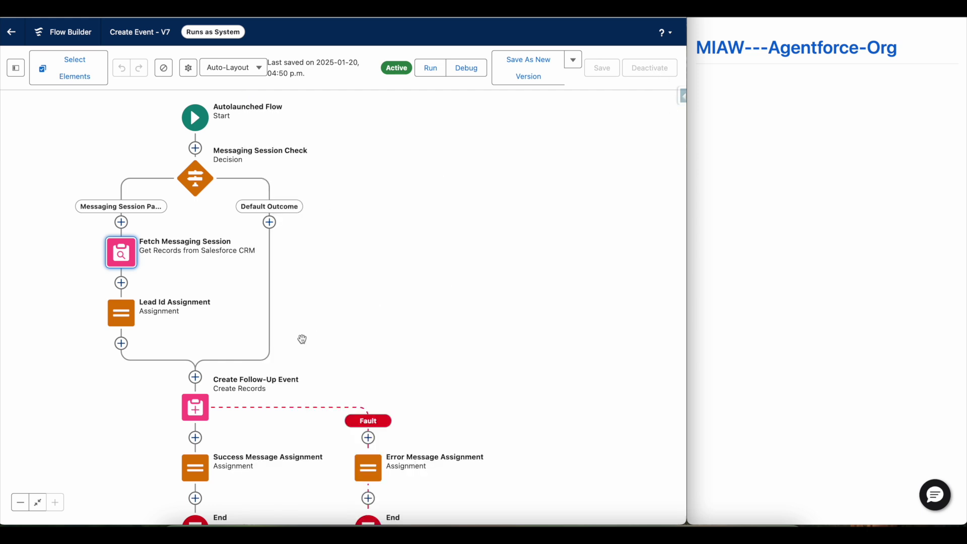
Inspect the variable and value set by the Lead Id Assignment element, and close its properties
drag(400, 339, 391, 261)
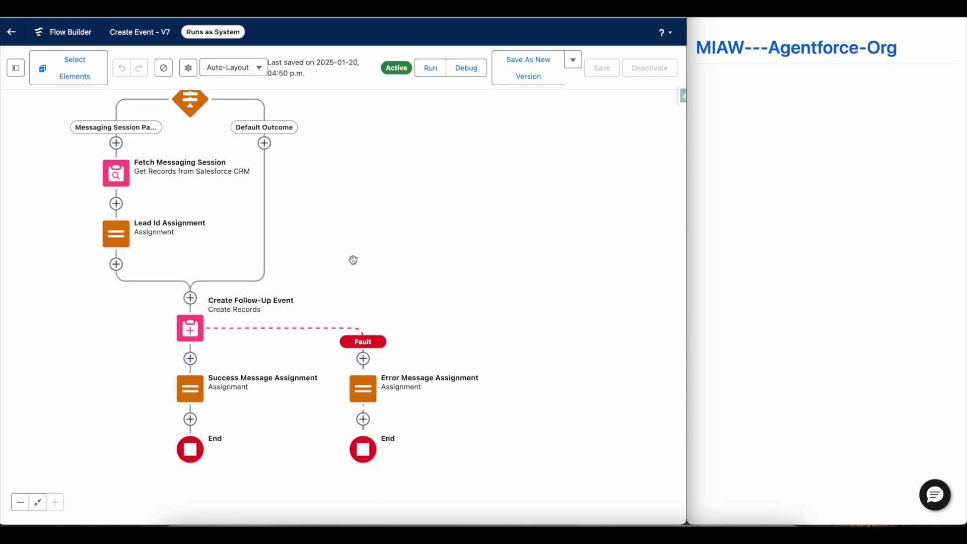
click(121, 235)
click(117, 343)
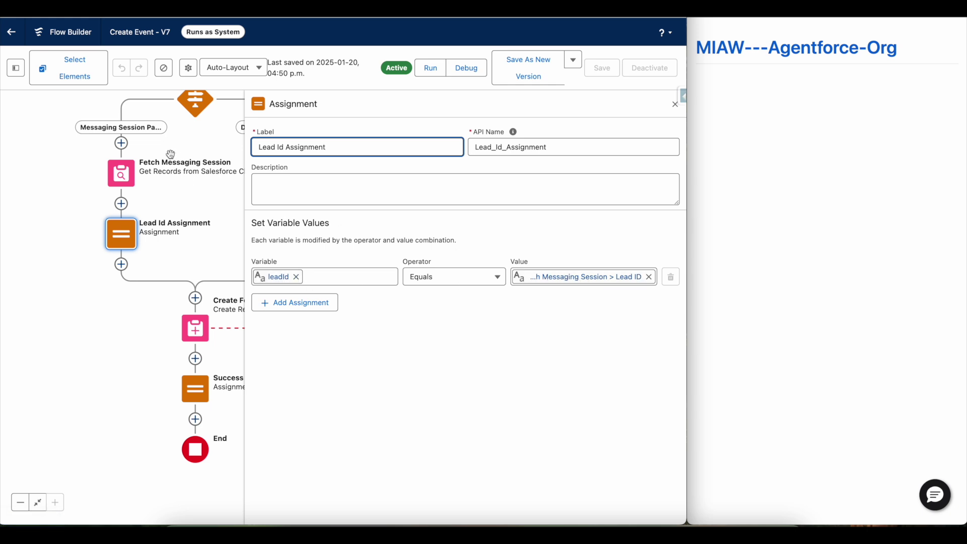
click(675, 105)
Open the Create Follow-Up Event element to examine the field values it sets for the Event record
scroll(395, 285, down, 2)
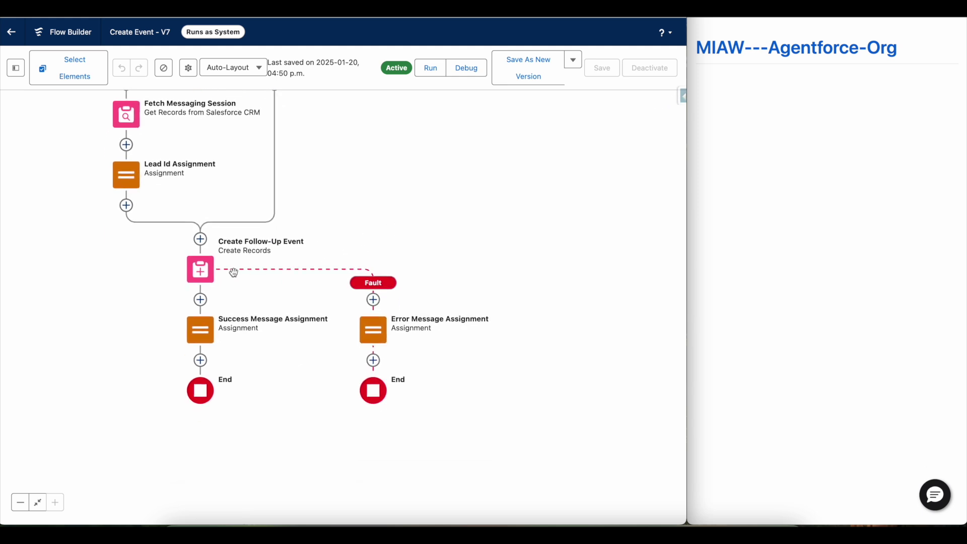
click(204, 270)
scroll(419, 249, down, 2)
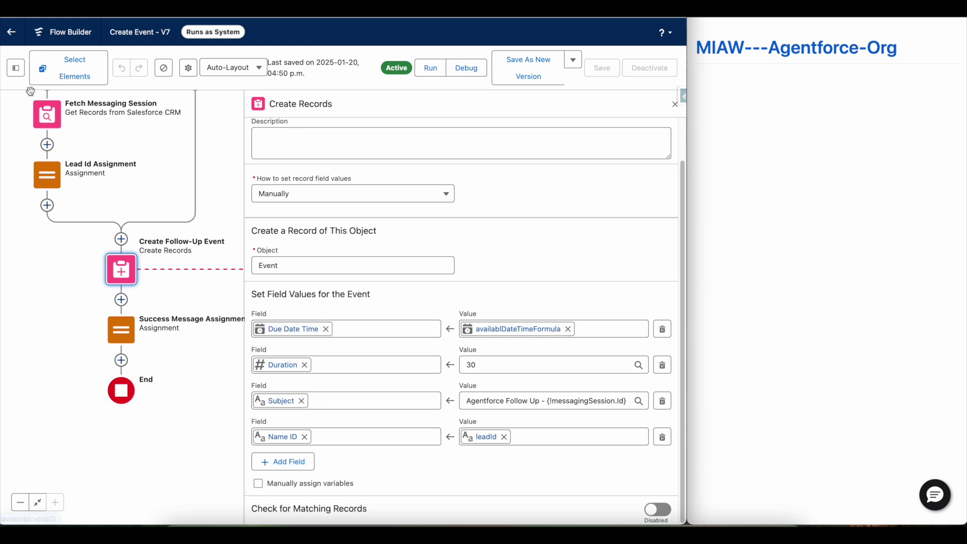
Correct the availablDateTimeFormula resource to {!availableDateTime} + (5/24) by removing the extra plus sign, and validate its syntax
click(16, 67)
click(78, 260)
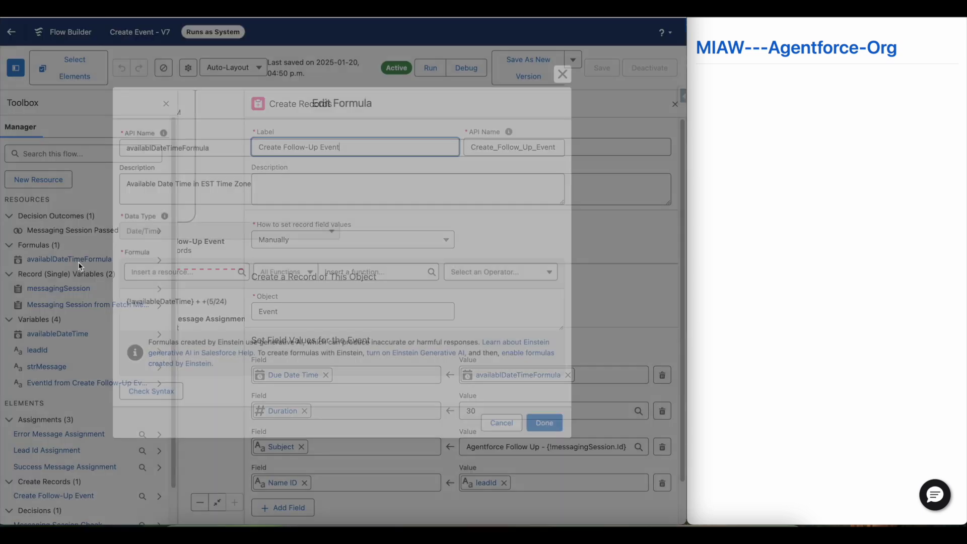
drag(126, 304, 181, 303)
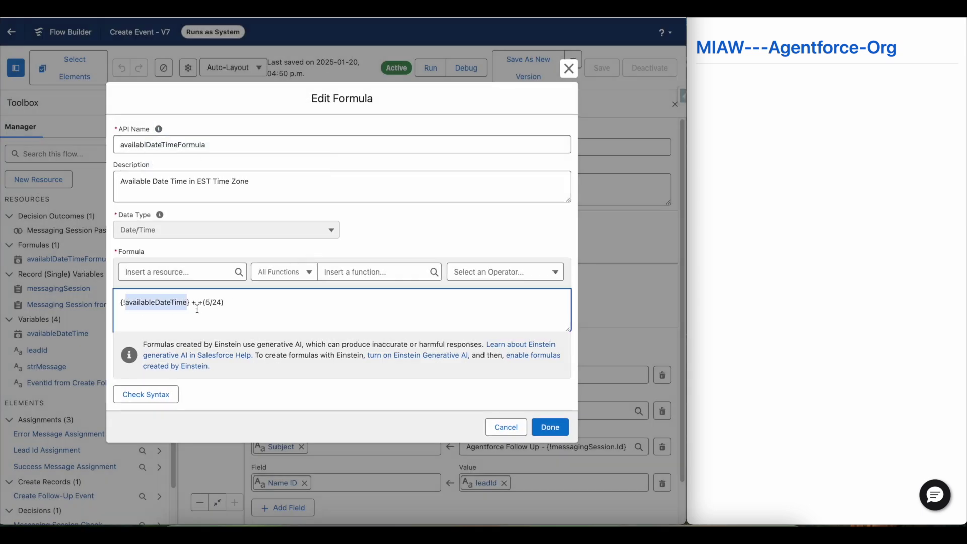
click(202, 306)
key(BackSpace)
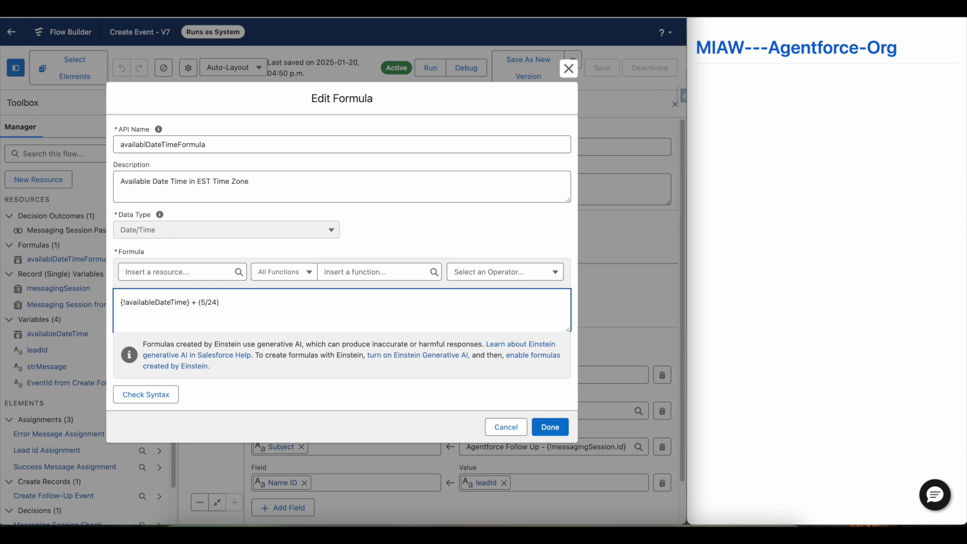
click(156, 394)
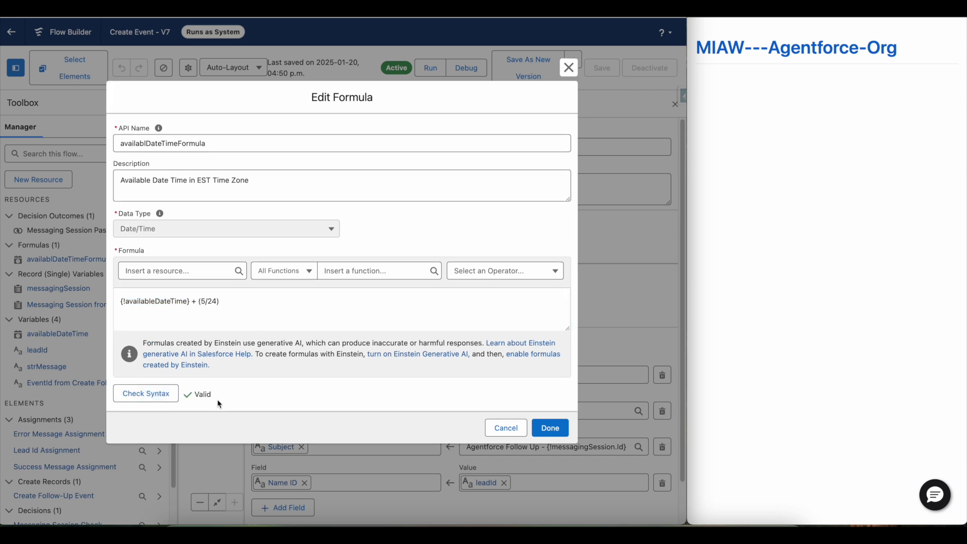
click(548, 427)
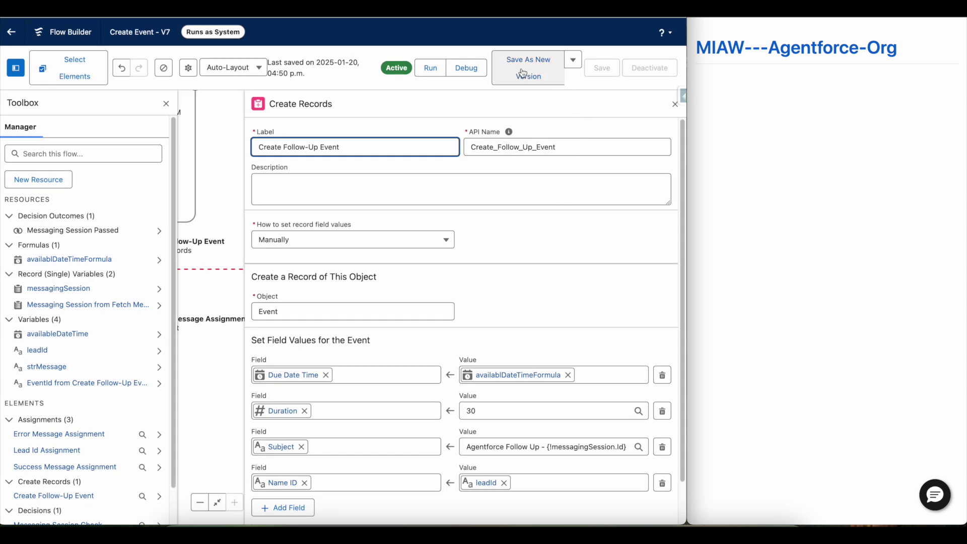
Save the Create Event flow as a new version and activate it
click(528, 67)
click(551, 359)
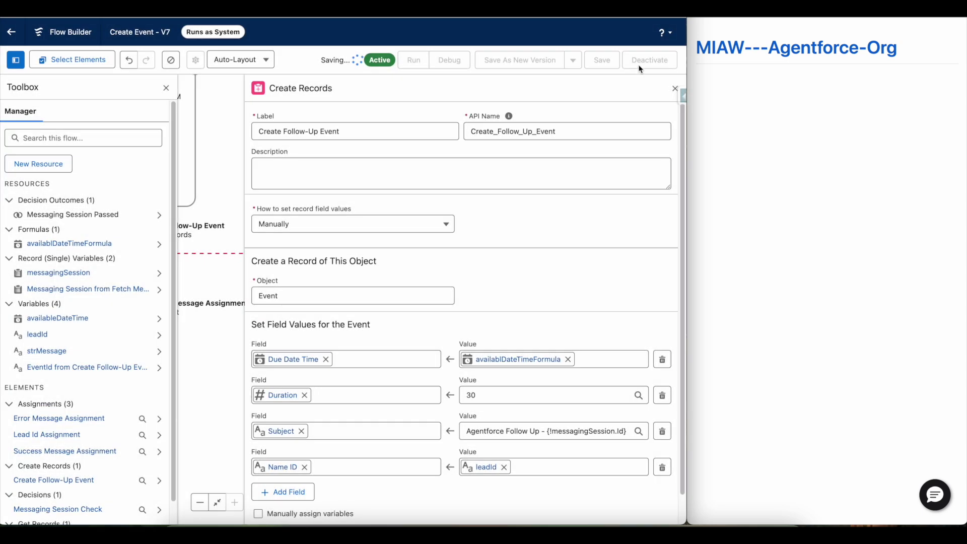
click(639, 62)
Review the availablDateTimeFormula's description and expression, and the Create Follow-Up Event element's Subject and Name ID values, leaving everything unedited
click(70, 243)
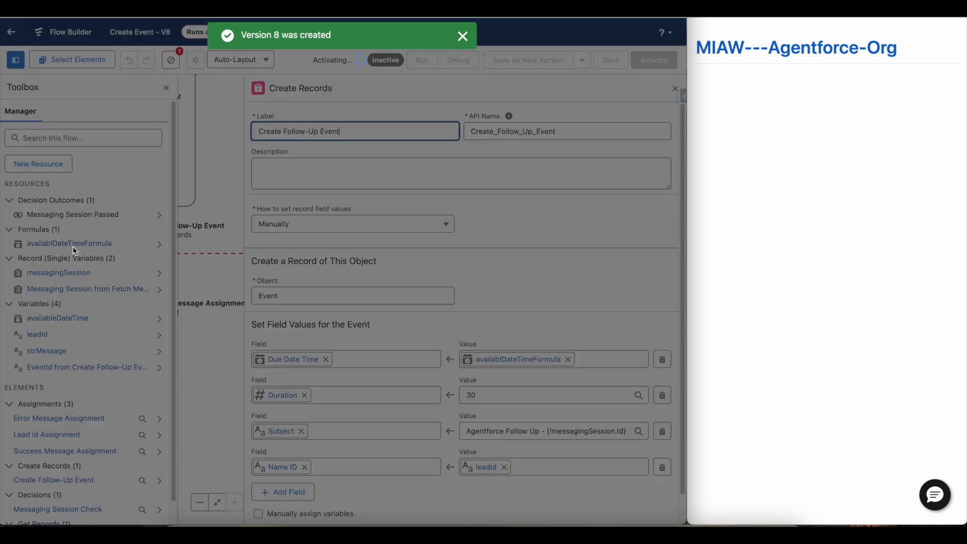
click(196, 305)
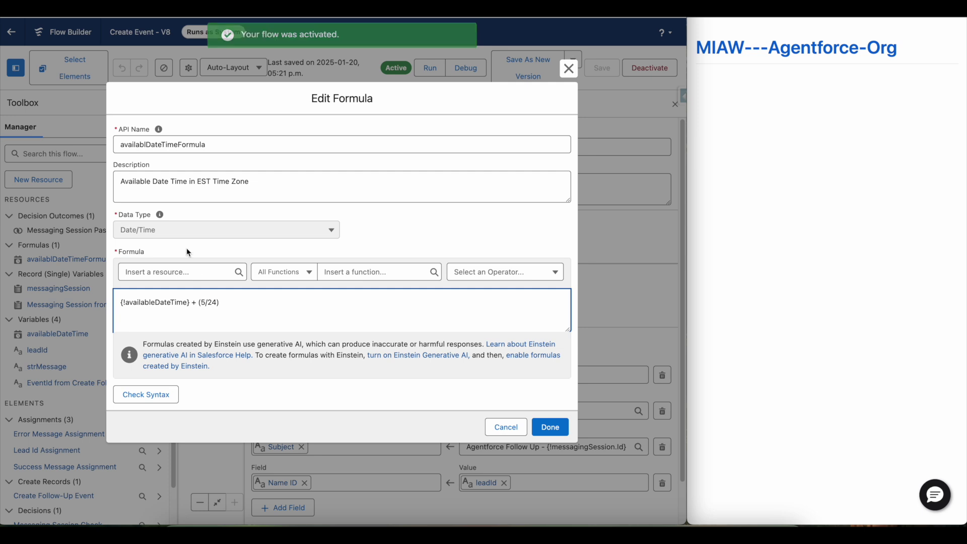
drag(202, 182, 210, 182)
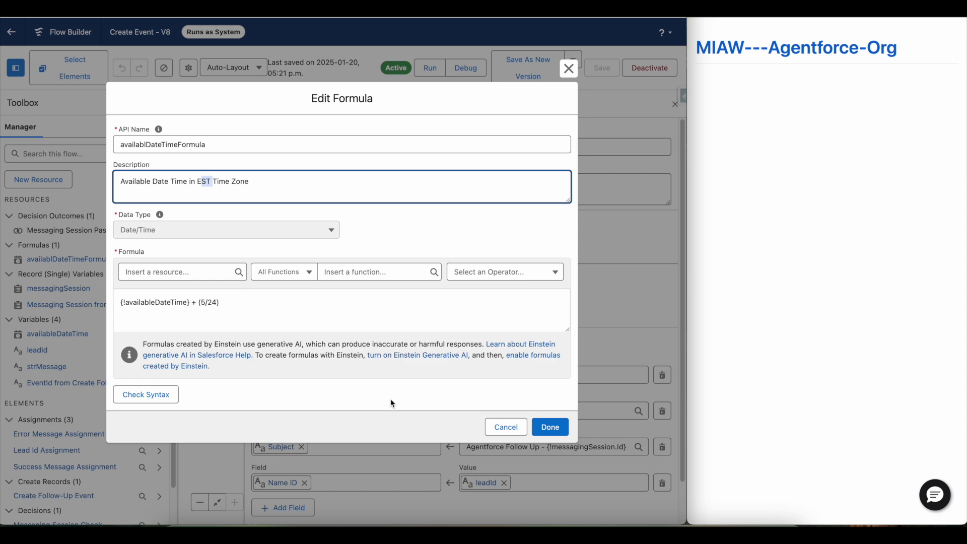
click(497, 426)
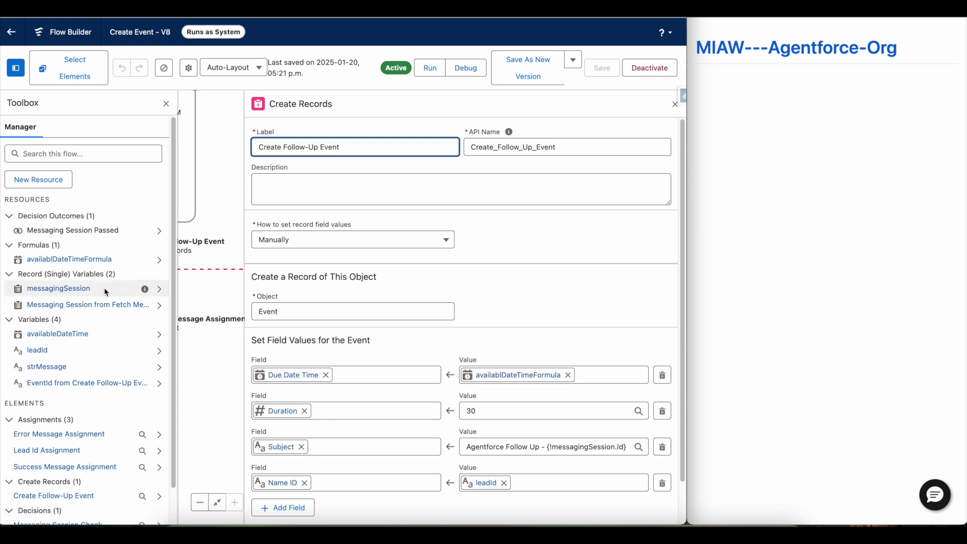
click(106, 259)
click(219, 304)
drag(219, 304, 115, 305)
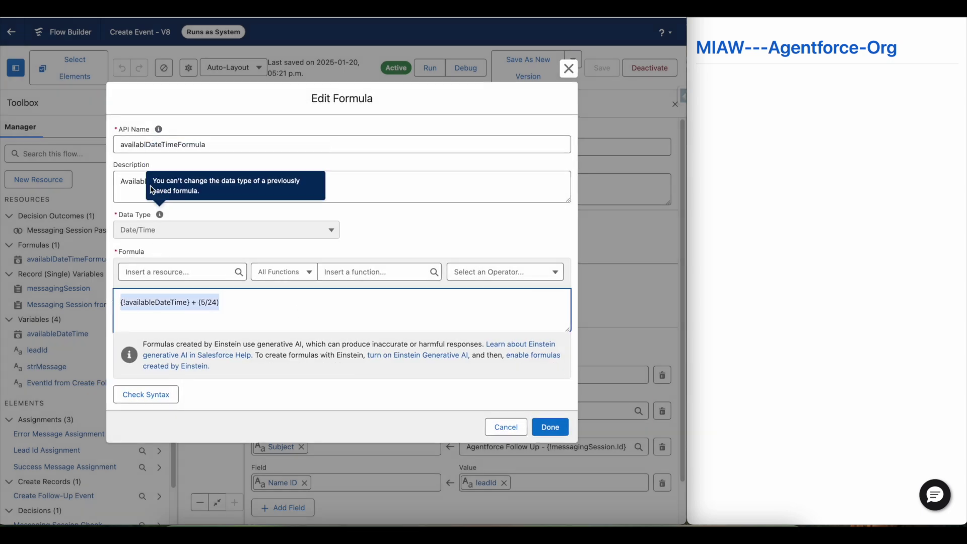
click(506, 426)
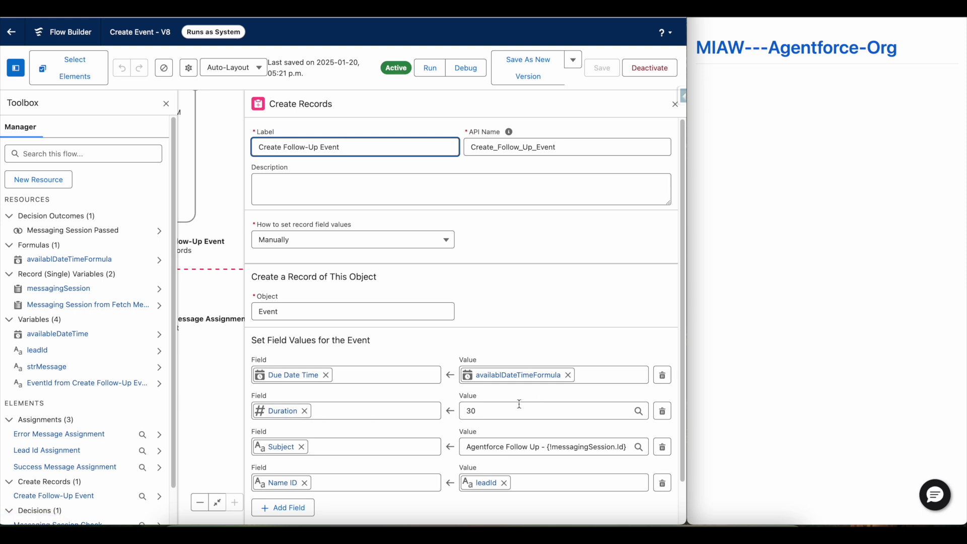
drag(471, 449, 540, 449)
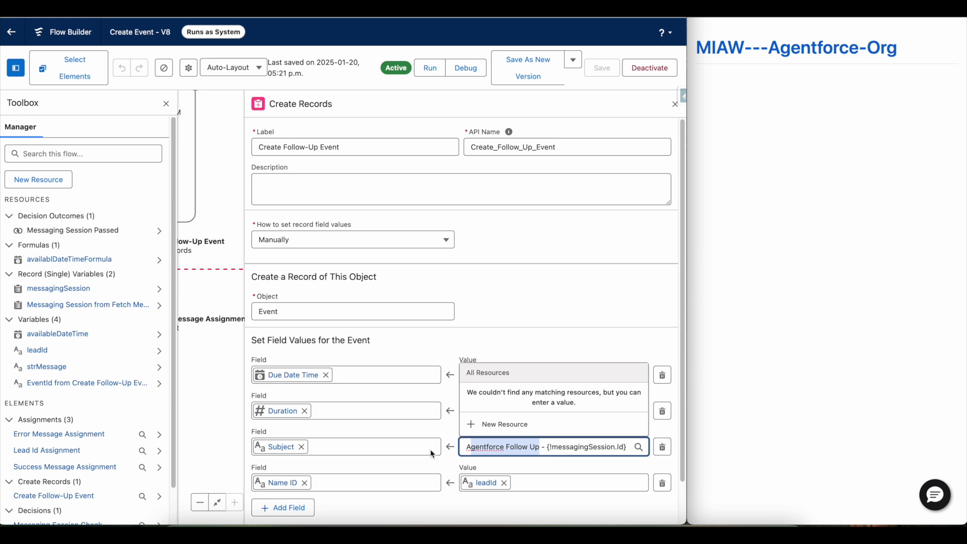
scroll(304, 466, down, 2)
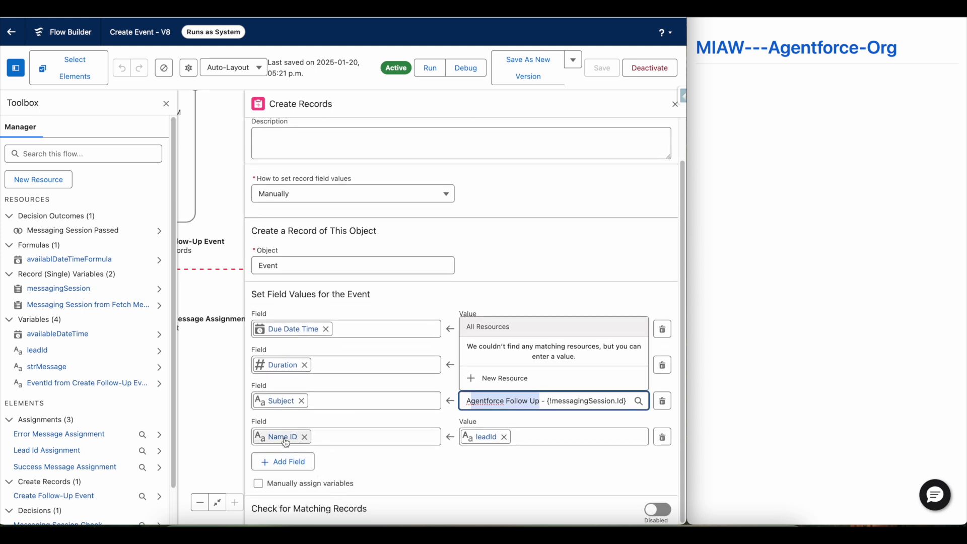
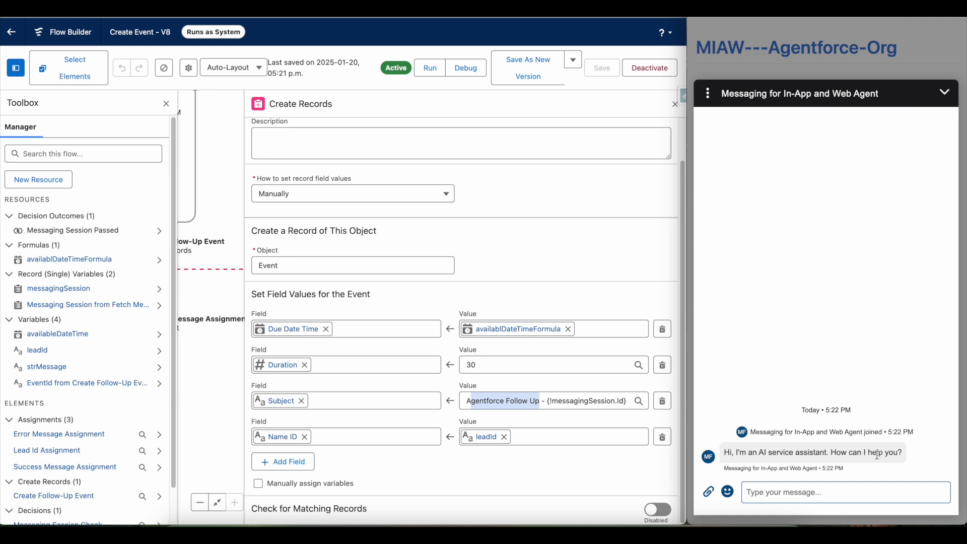
Send the message "Interested in Running Shoes" to the Messaging for In-App and Web Agent chat
click(855, 493)
text(Interested in Running Shoes)
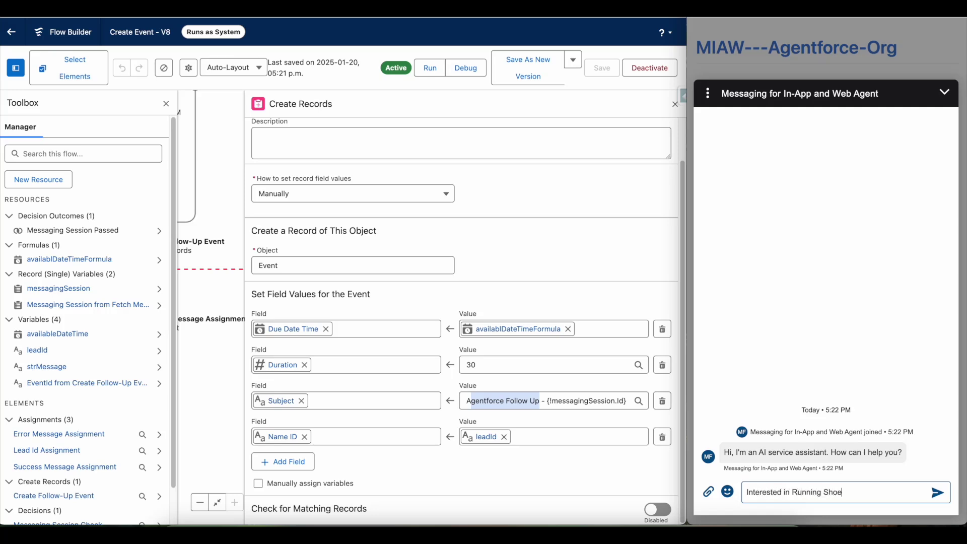
key(Return)
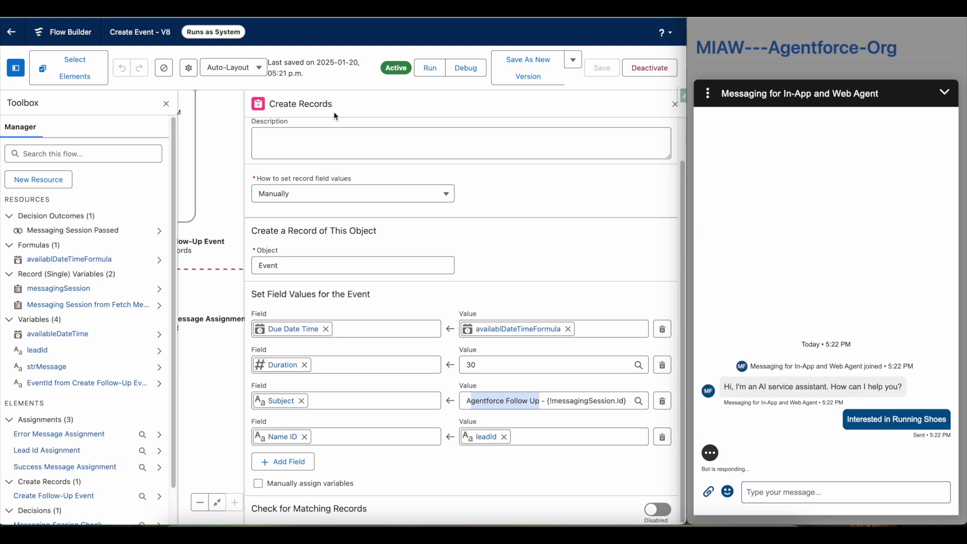
Switch to the Service Console's Messaging Sessions list and refresh it to look for the new chat session
key(ctrl+Tab)
click(403, 56)
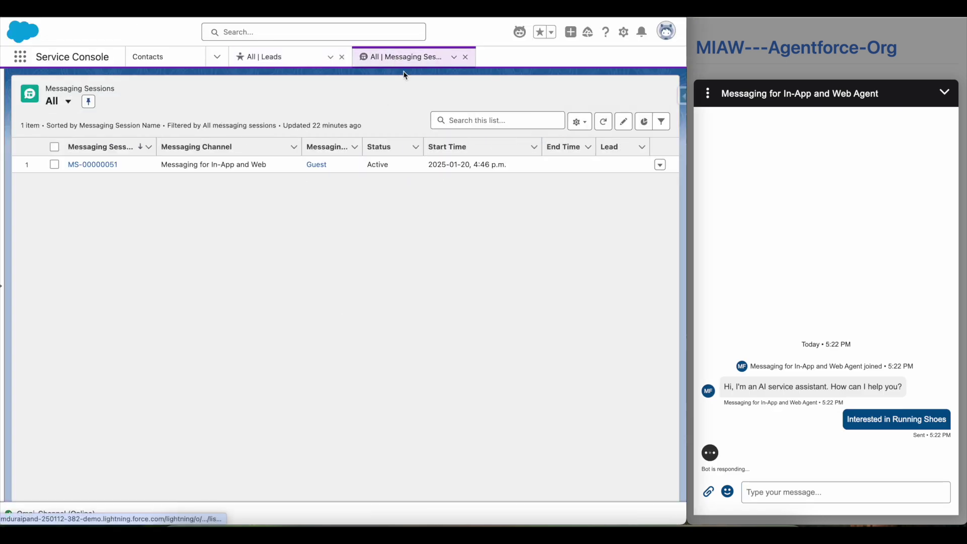
click(603, 122)
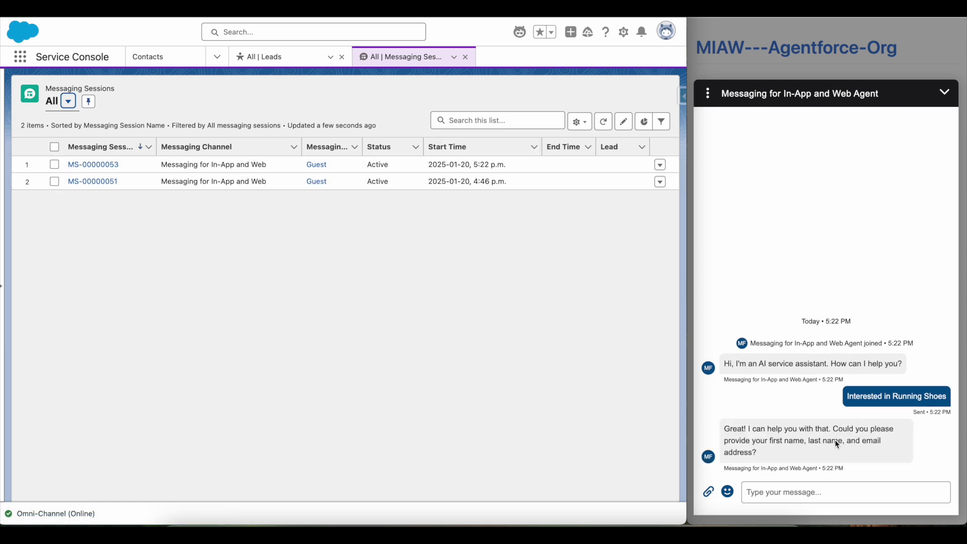
Answer the agent's request in the chat by sending the customer's first name, last name and email address
drag(770, 441, 881, 442)
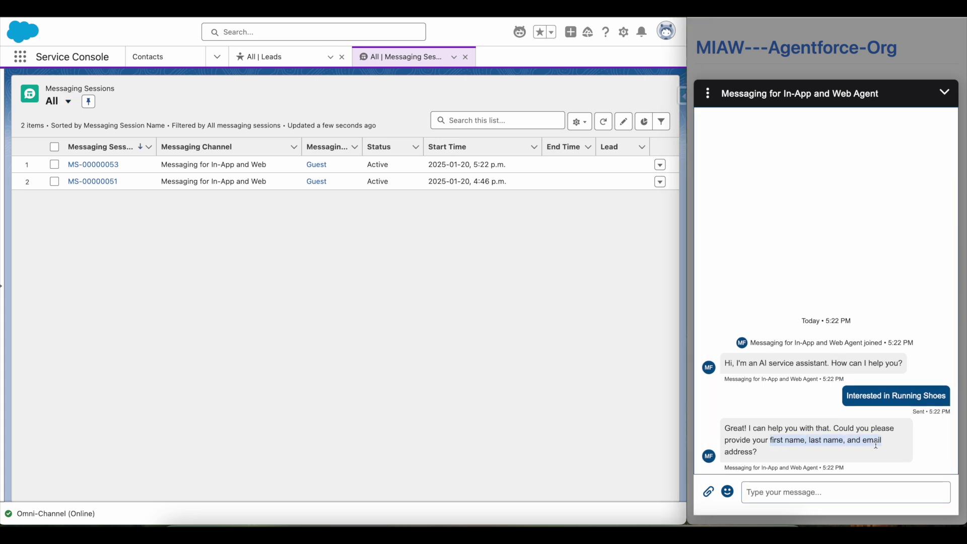
click(800, 494)
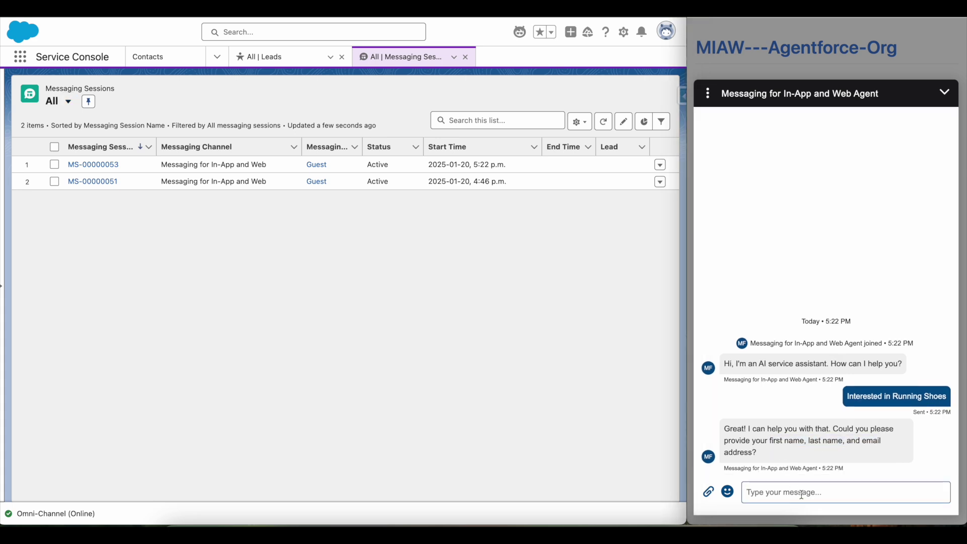
text(First Name)
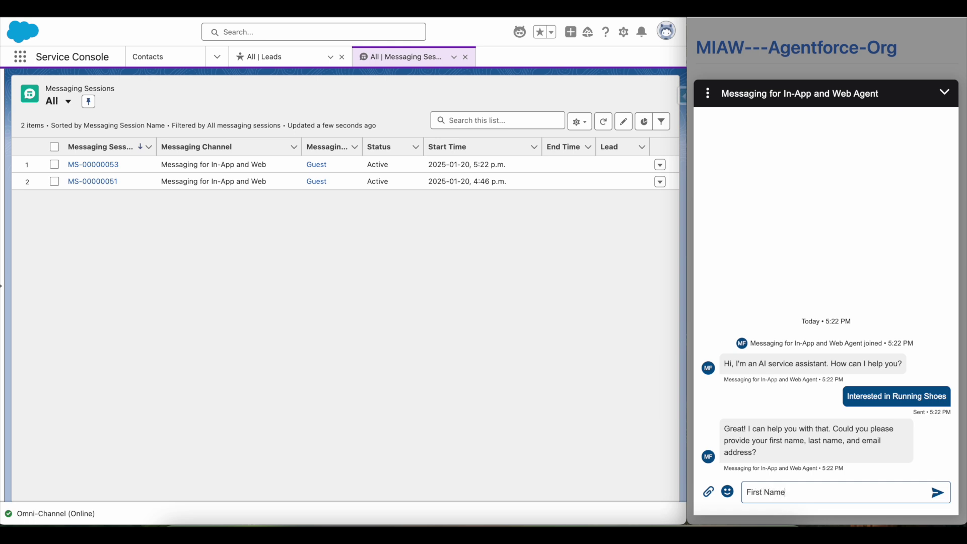
key(ctrl+v)
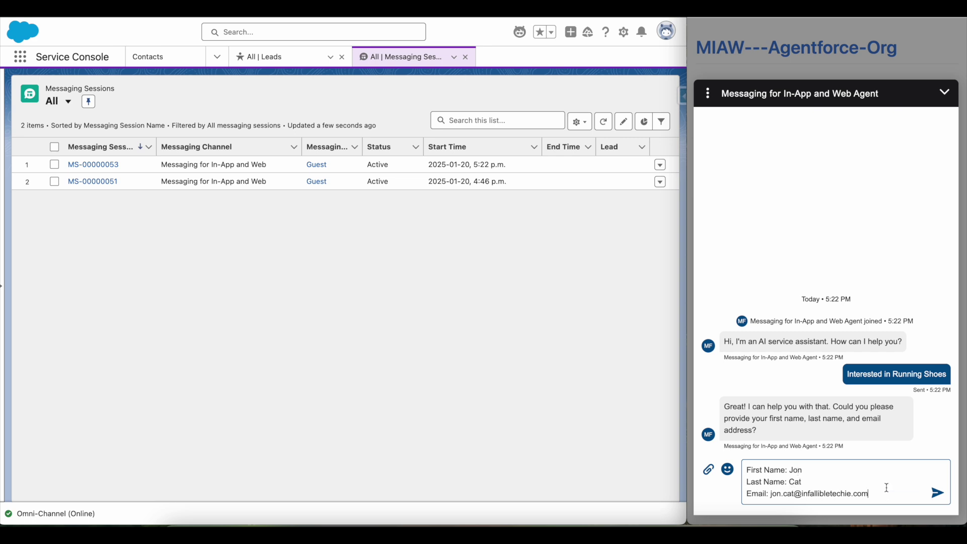
click(937, 493)
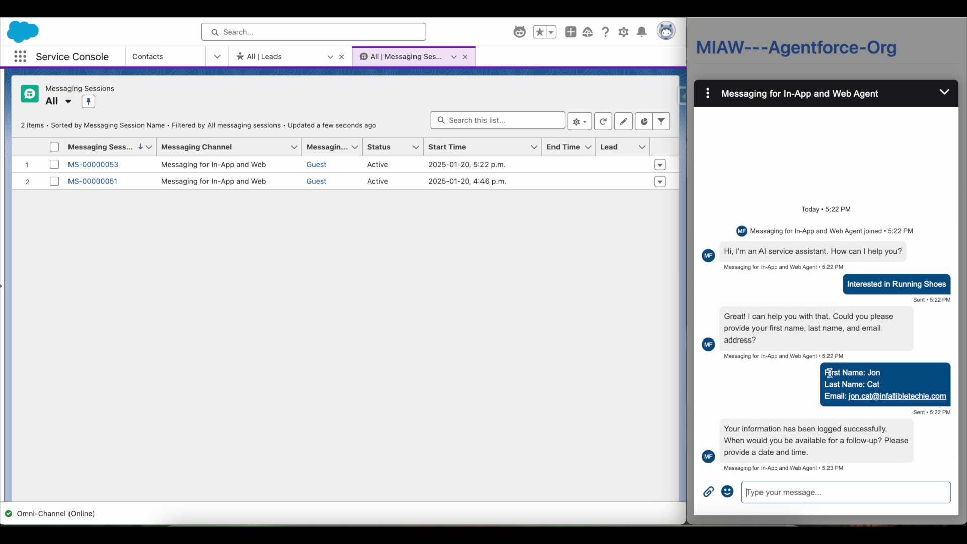
Refresh the Messaging Sessions list to check the Lead column and open the newest session's record
click(604, 122)
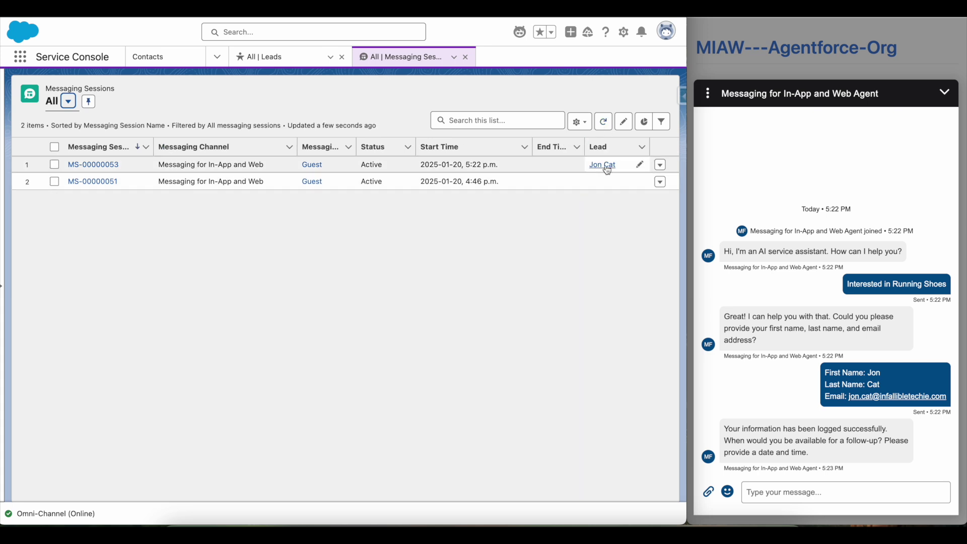
click(112, 165)
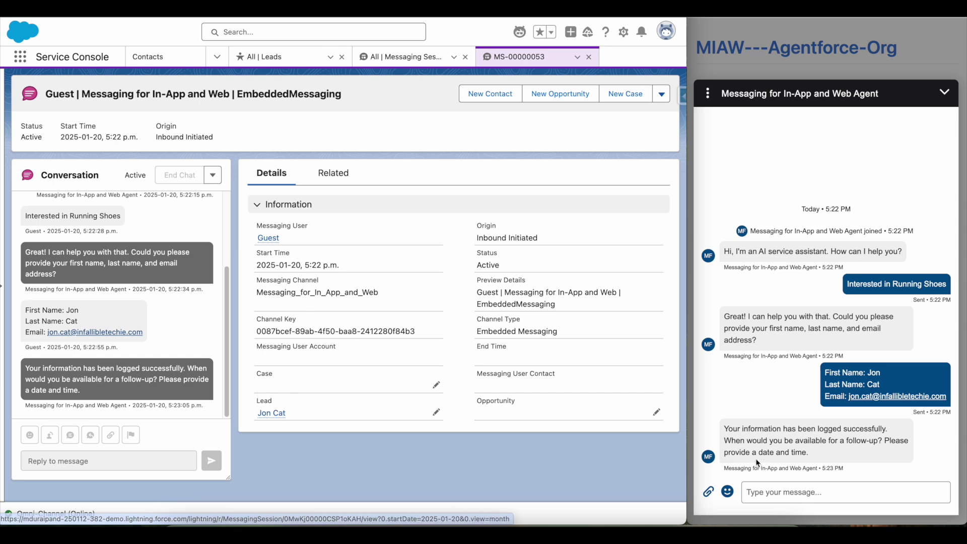
Send "30 Jan 1 PM" in the chat as the availability for the follow-up
click(777, 491)
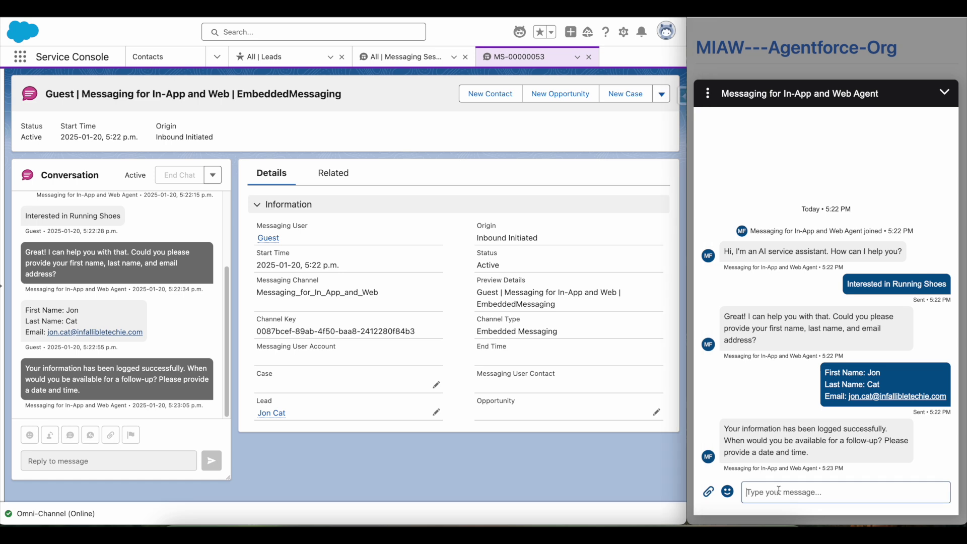
text(30 Jan )
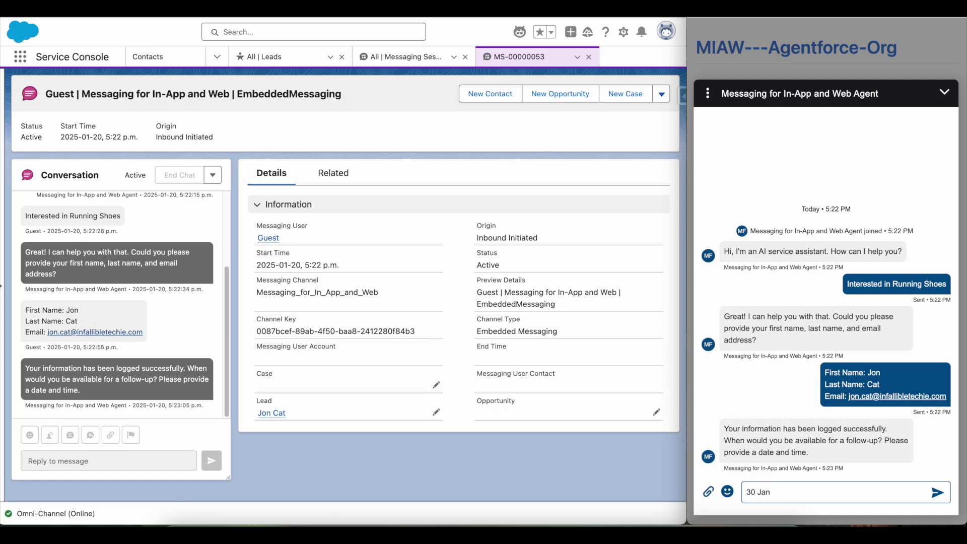
text(1 PM)
key(Return)
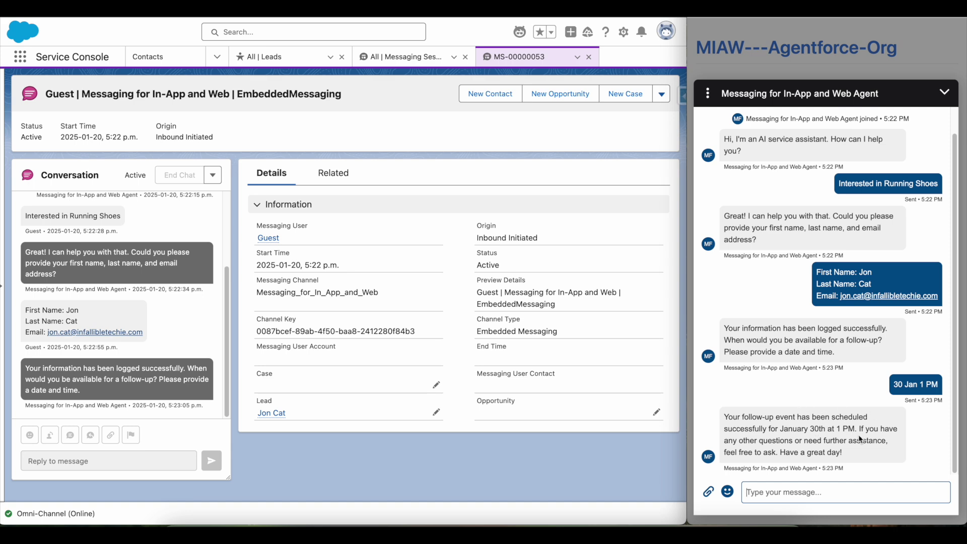
End the messaging conversation with the agent and close the chat window
click(708, 93)
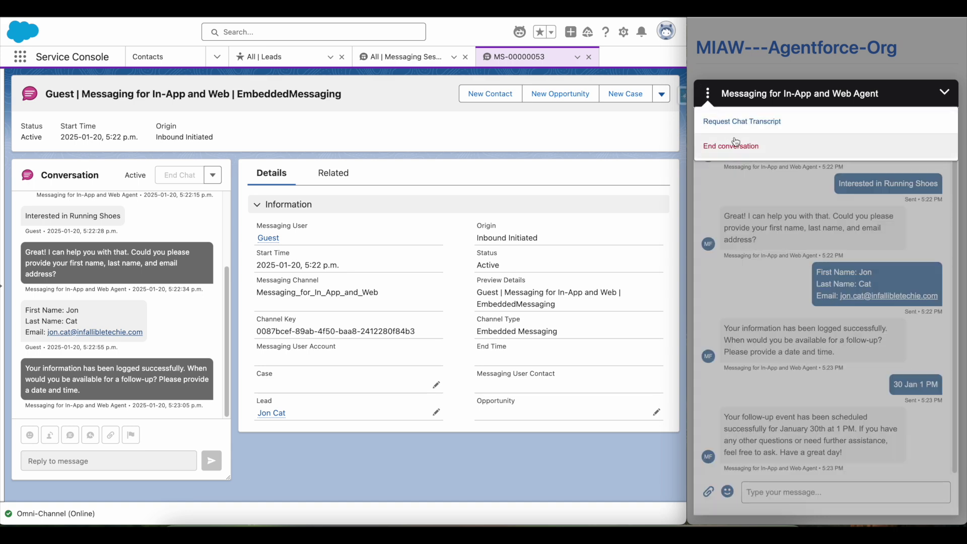
click(730, 134)
click(945, 92)
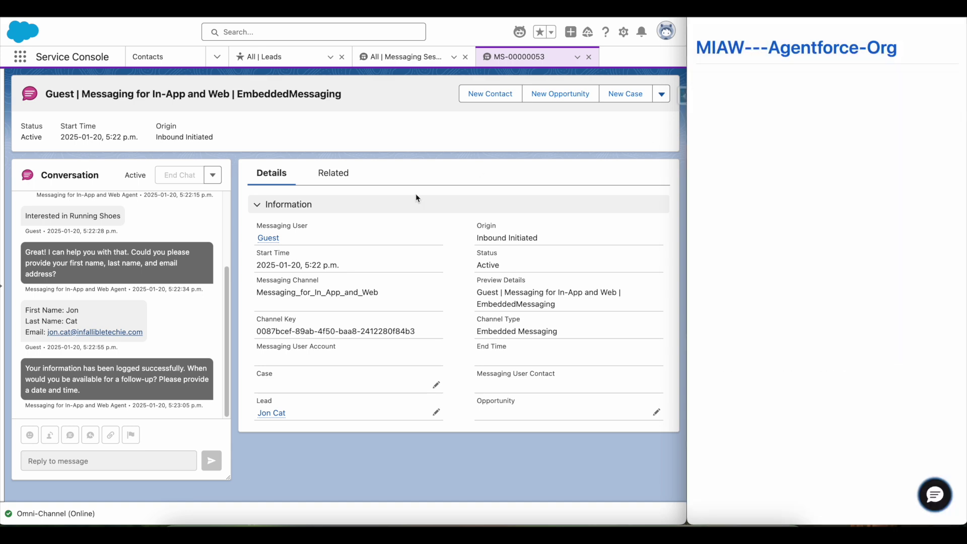
Set the Omni-Channel status to Offline and reload the messaging session record
click(33, 513)
click(188, 271)
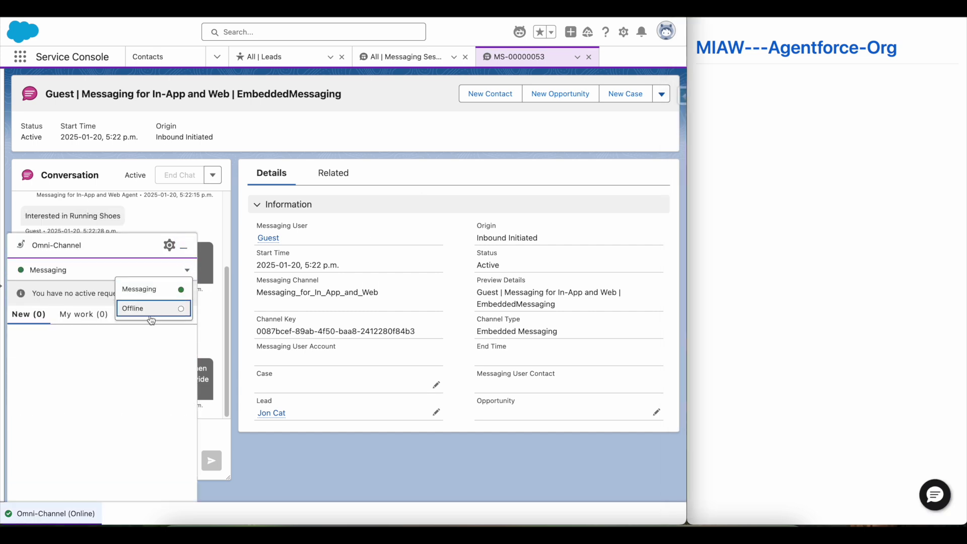
click(135, 308)
key(super+r)
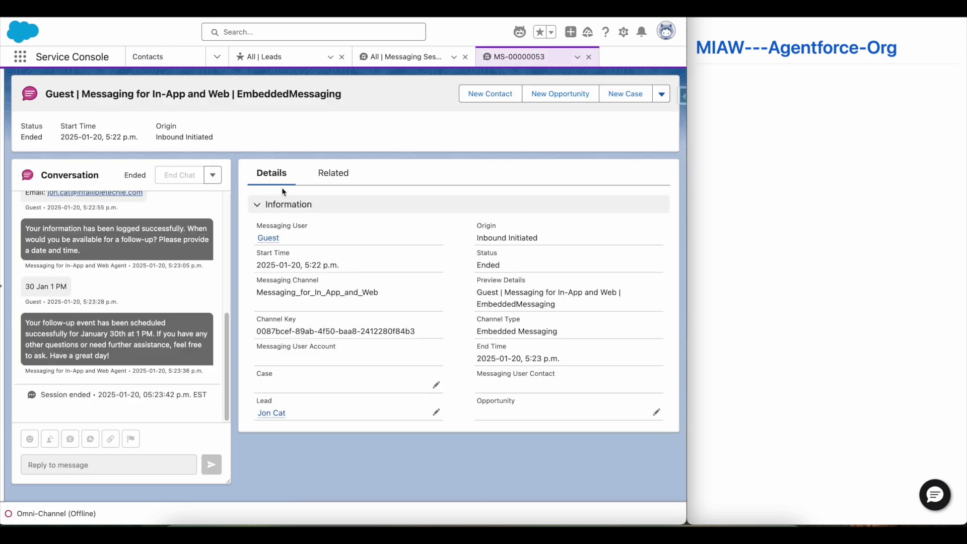
Open the lead linked to the session, then its Agentforce Follow Up event, and review the event's subject, start and end details
click(280, 414)
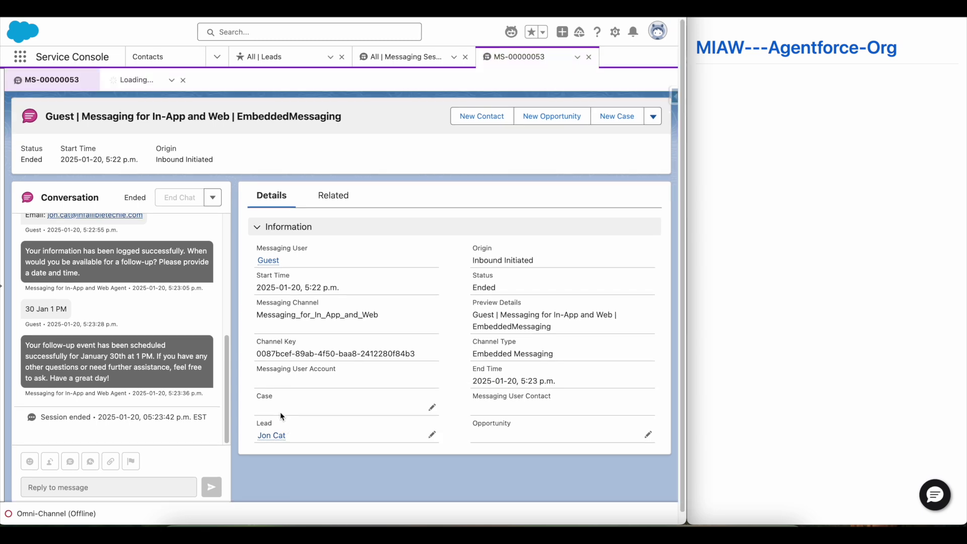
click(170, 362)
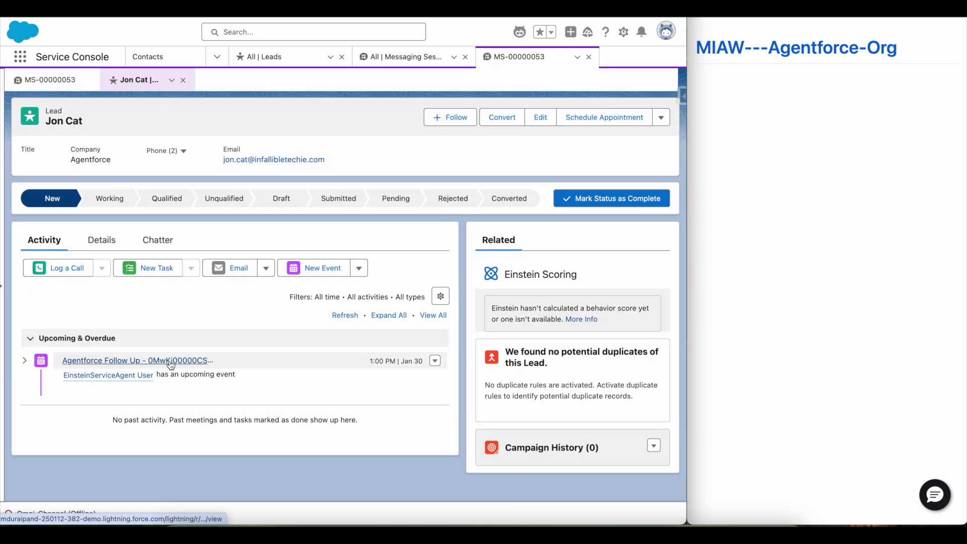
drag(90, 347, 104, 377)
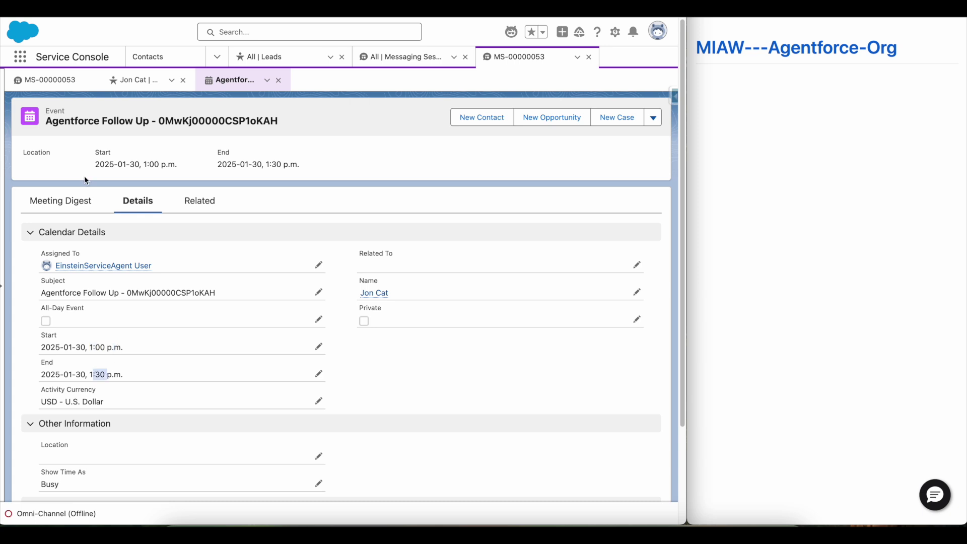
click(70, 201)
click(137, 203)
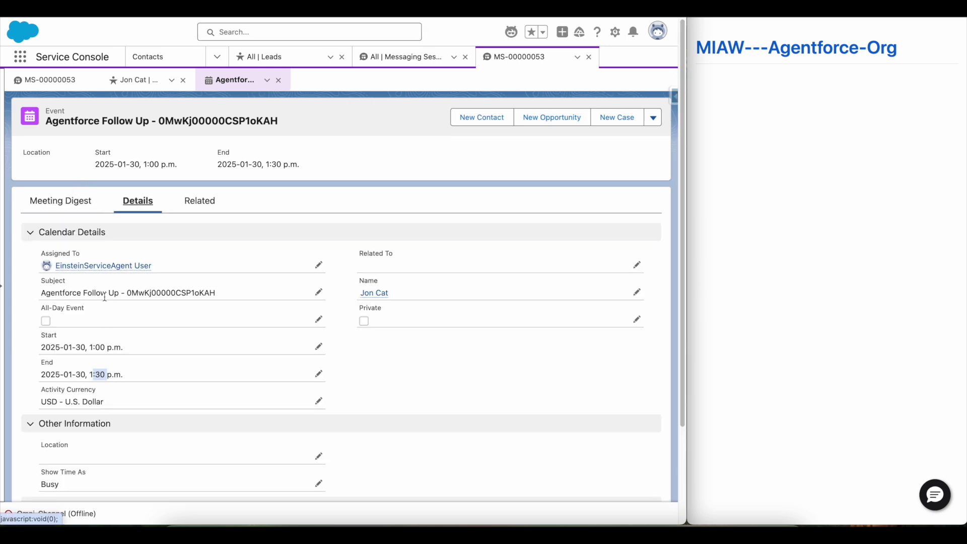
scroll(96, 347, down, 1)
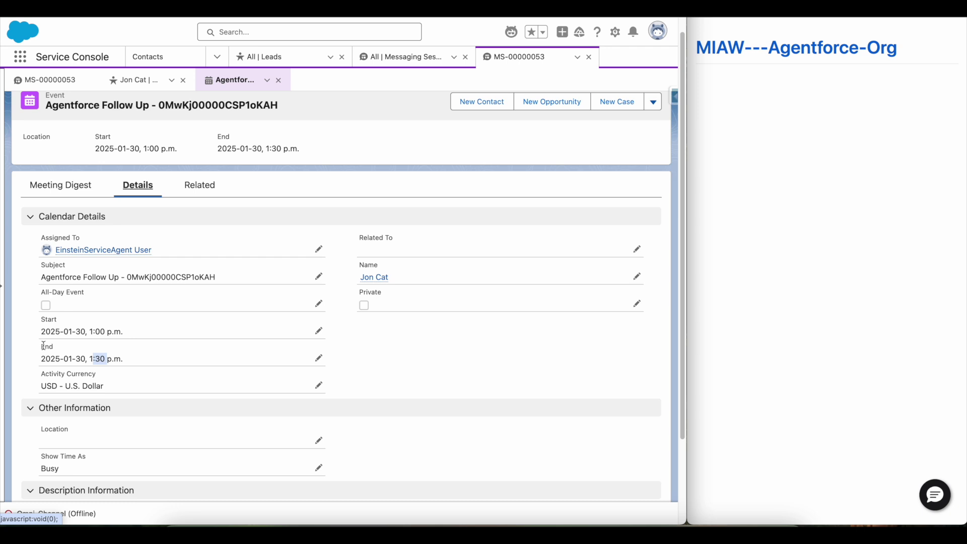
Compare the customer's "30 Jan 1 PM" reply in the messaging session's conversation with the follow-up event record
click(50, 80)
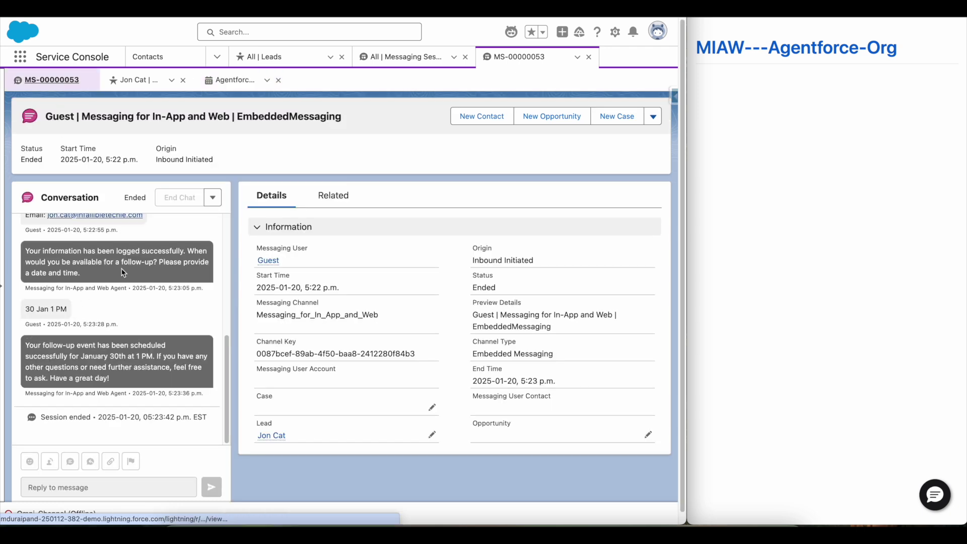
drag(38, 309, 73, 315)
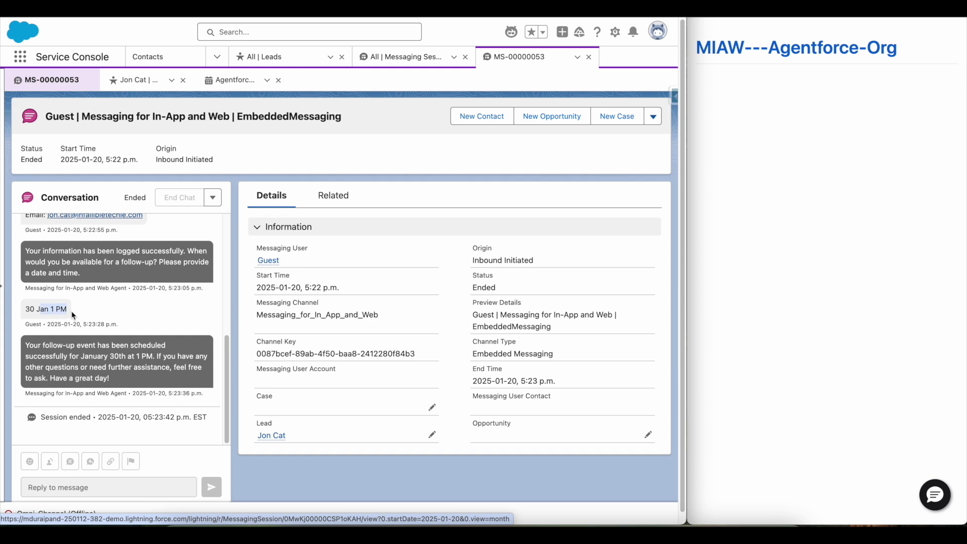
click(228, 79)
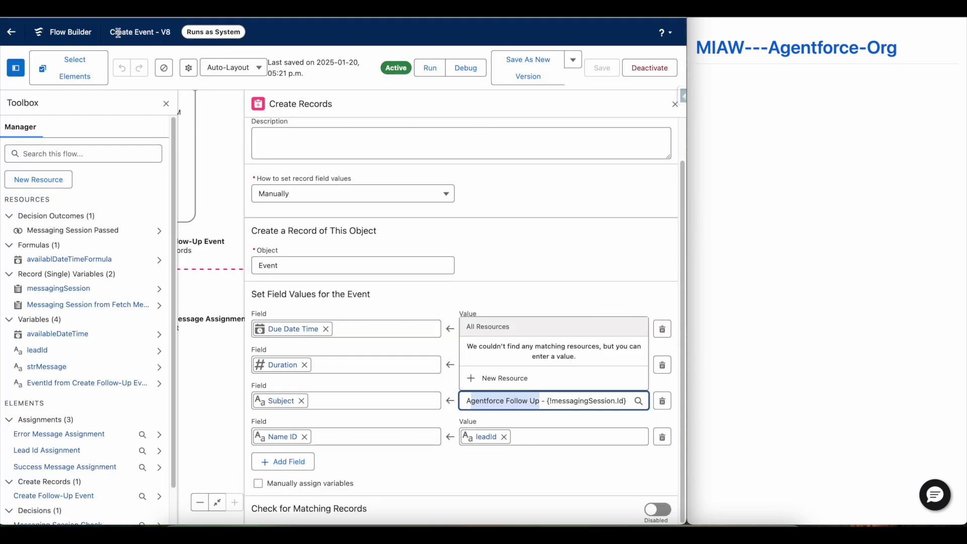
Open the Create Lead flow from its agent action and review the Update Messaging Session element's filter condition and LeadId field value
drag(110, 32, 154, 40)
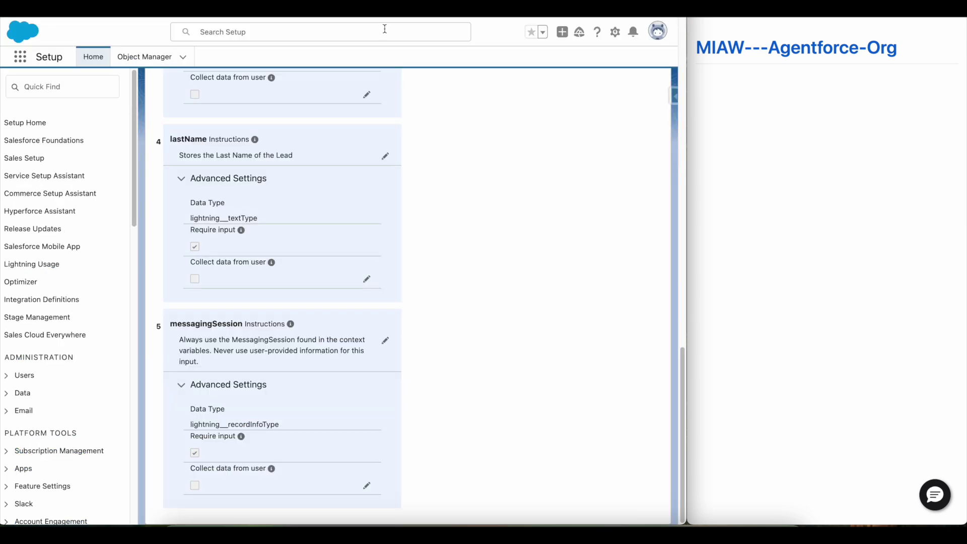
scroll(428, 157, up, 15)
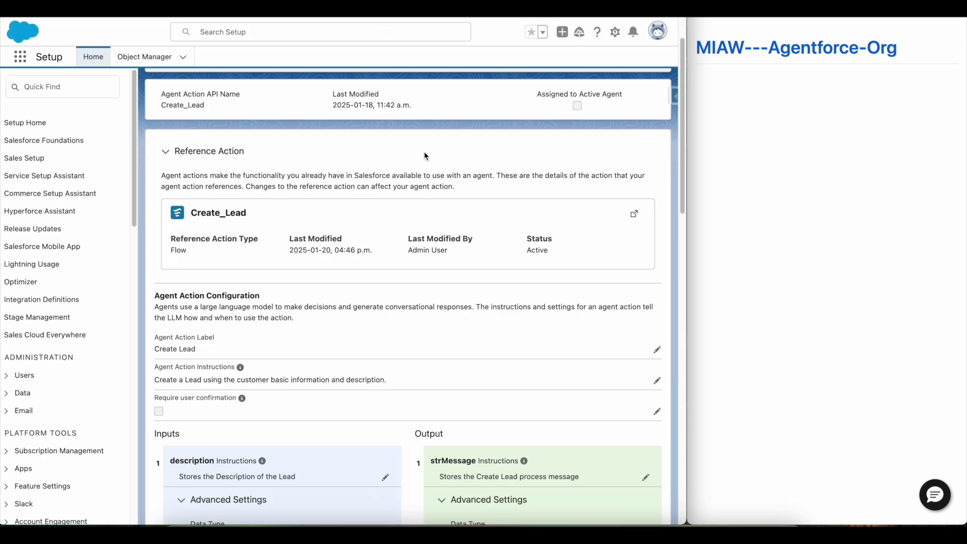
click(634, 266)
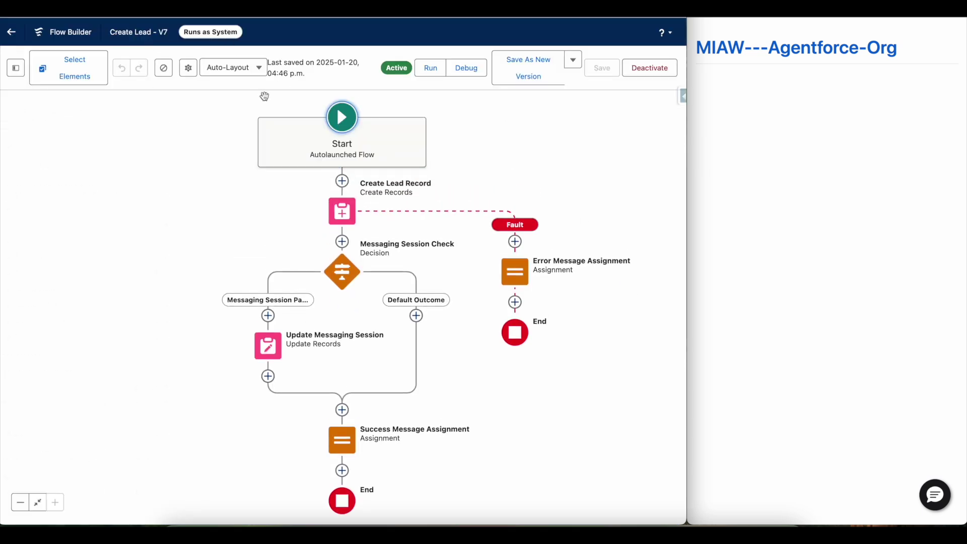
click(271, 350)
click(268, 443)
scroll(299, 446, down, 2)
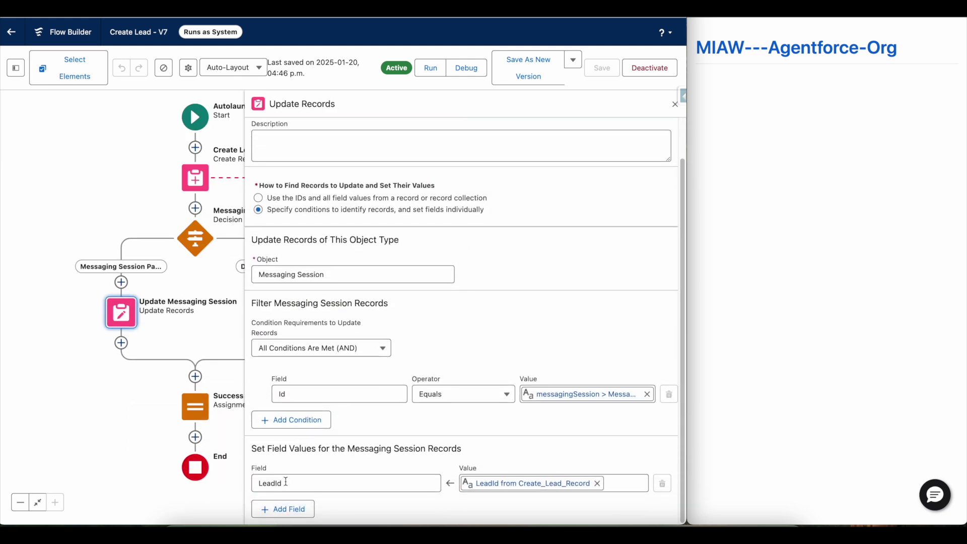